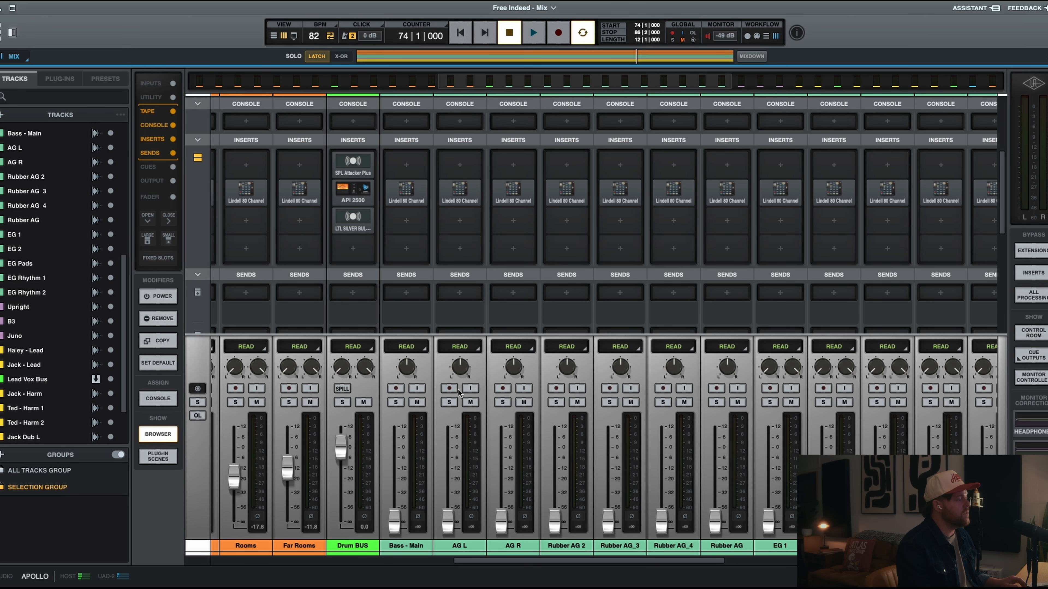
- Inspect the Lindell 80 Channel insert on the Bass - Main track, then look over the neighbouring channels' inserts
mouse_move(355, 228)
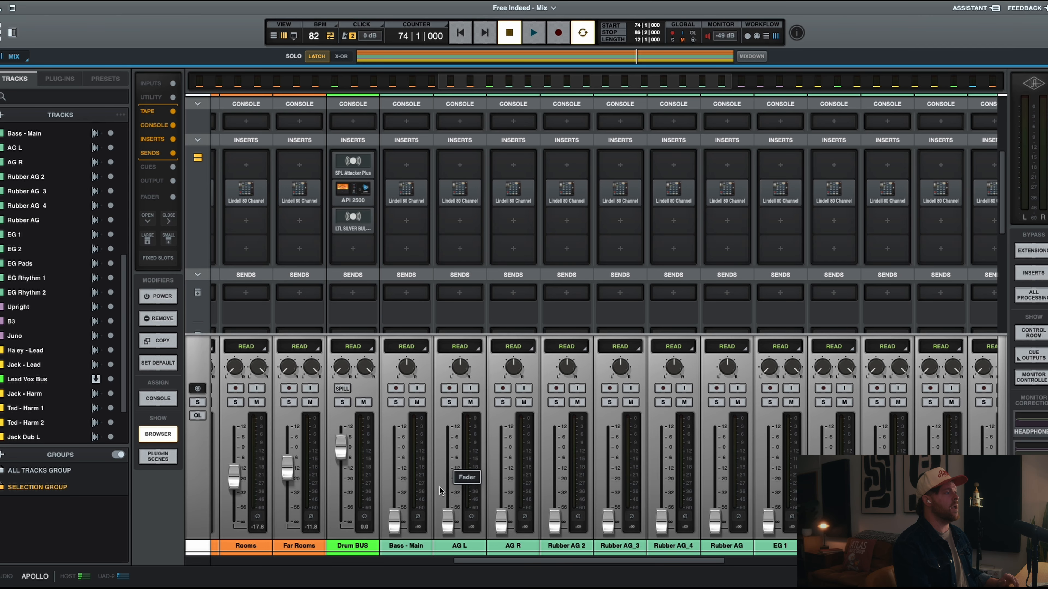
click(415, 192)
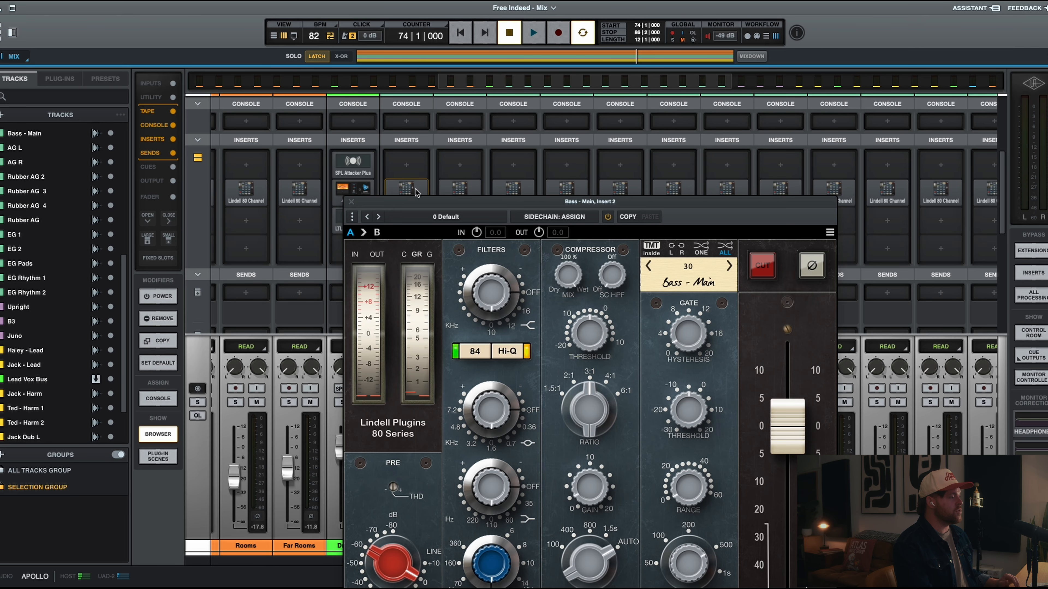
drag(587, 208, 532, 120)
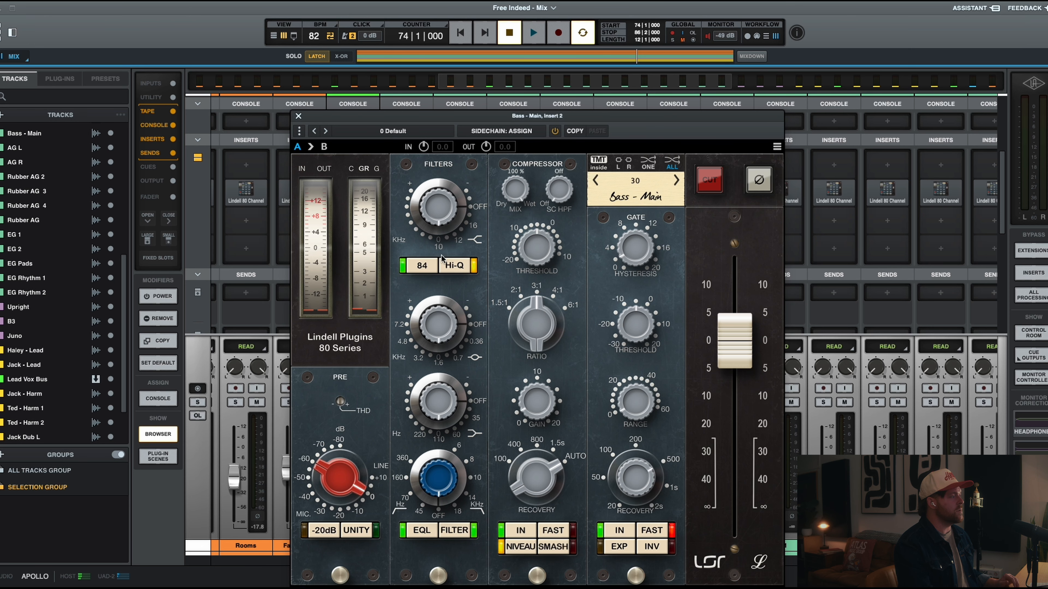
click(298, 118)
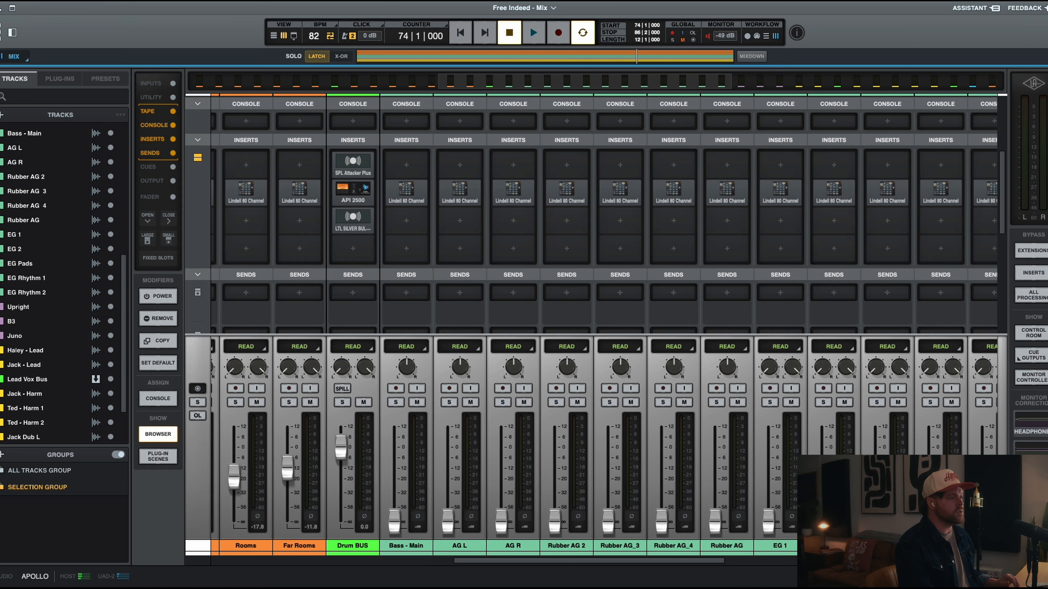
scroll(602, 322, right, 10)
scroll(602, 322, left, 10)
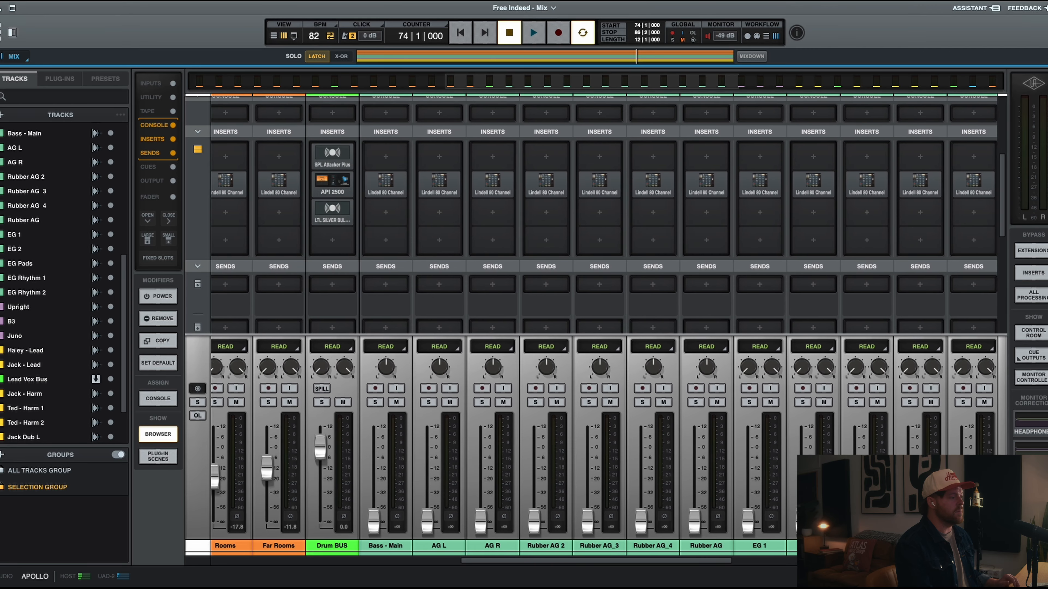
scroll(602, 322, right, 5)
scroll(602, 322, left, 7)
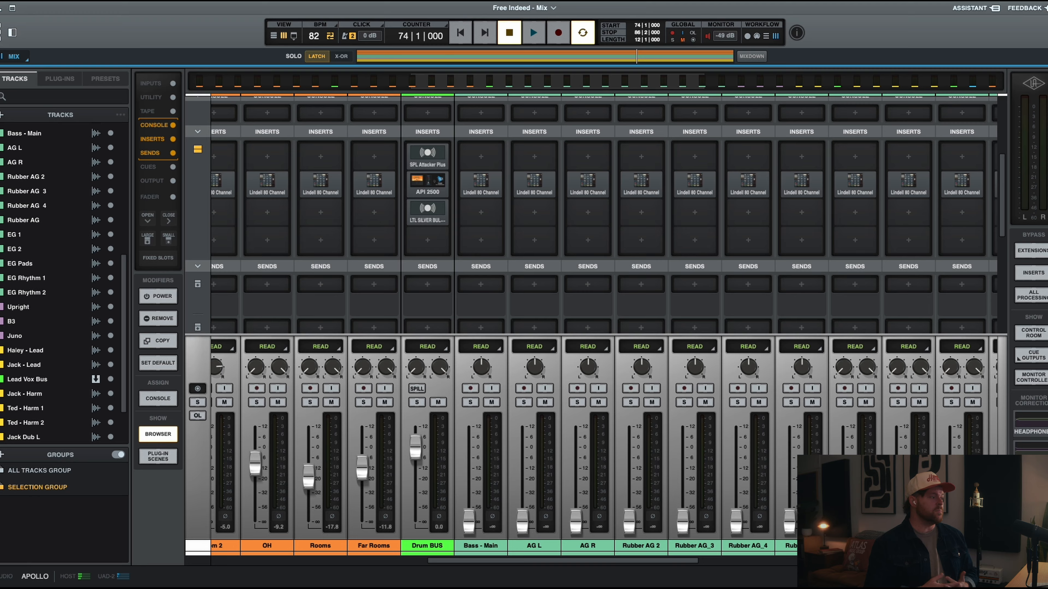
- Show the timeline and shorten the loop range to 11 bars, running from bar 74 to bar 85
key(space)
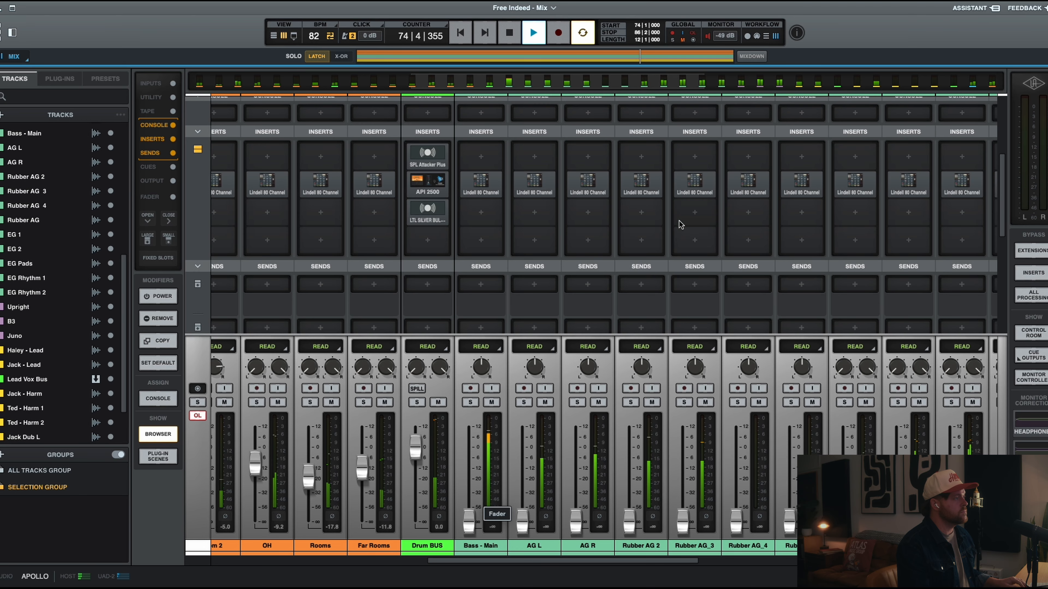
key(super+equal)
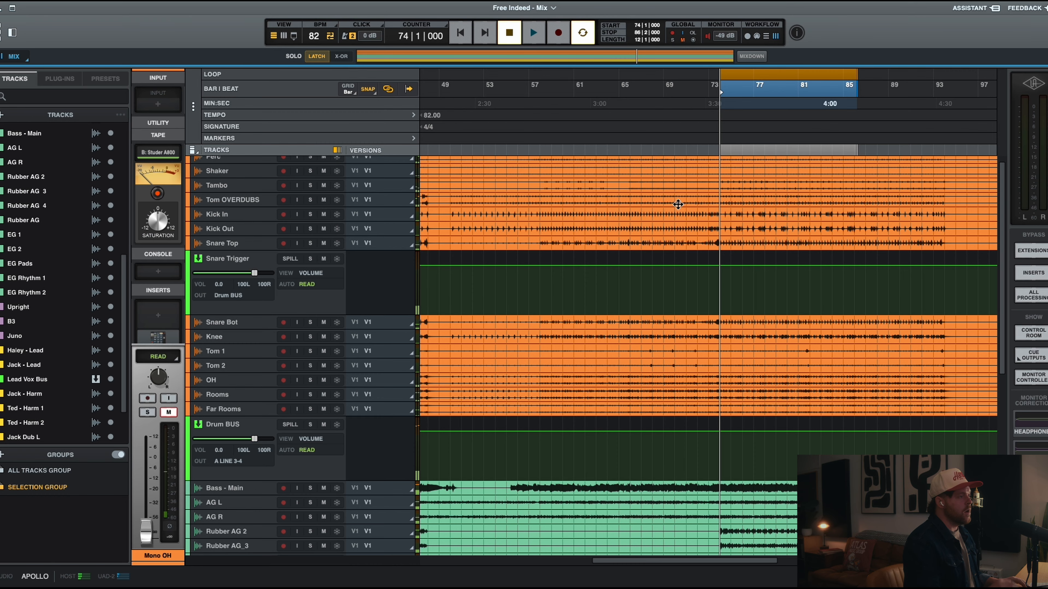
key(space)
scroll(874, 192, right, 5)
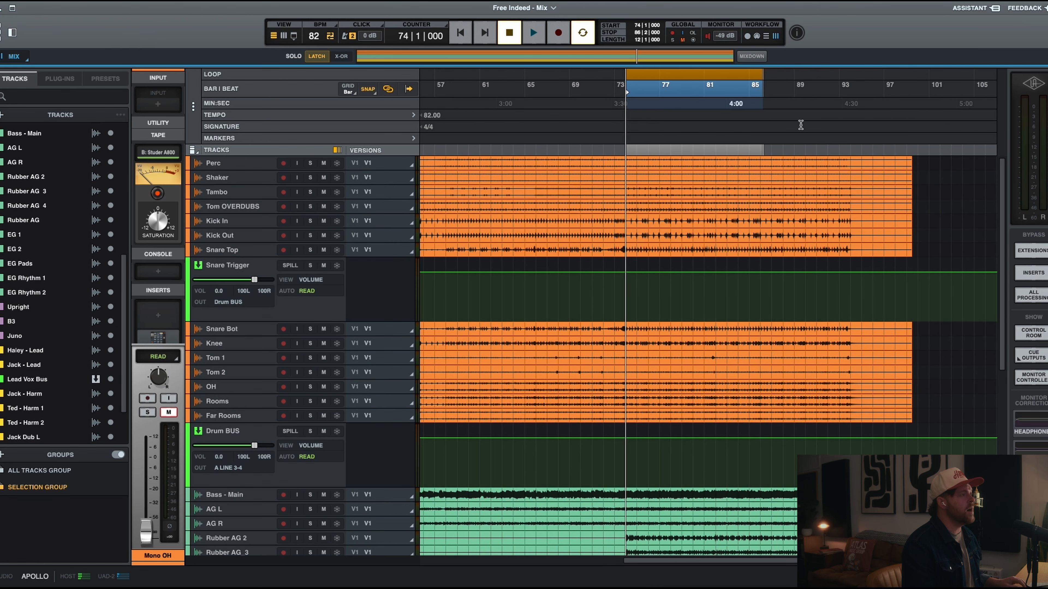
drag(762, 79, 748, 80)
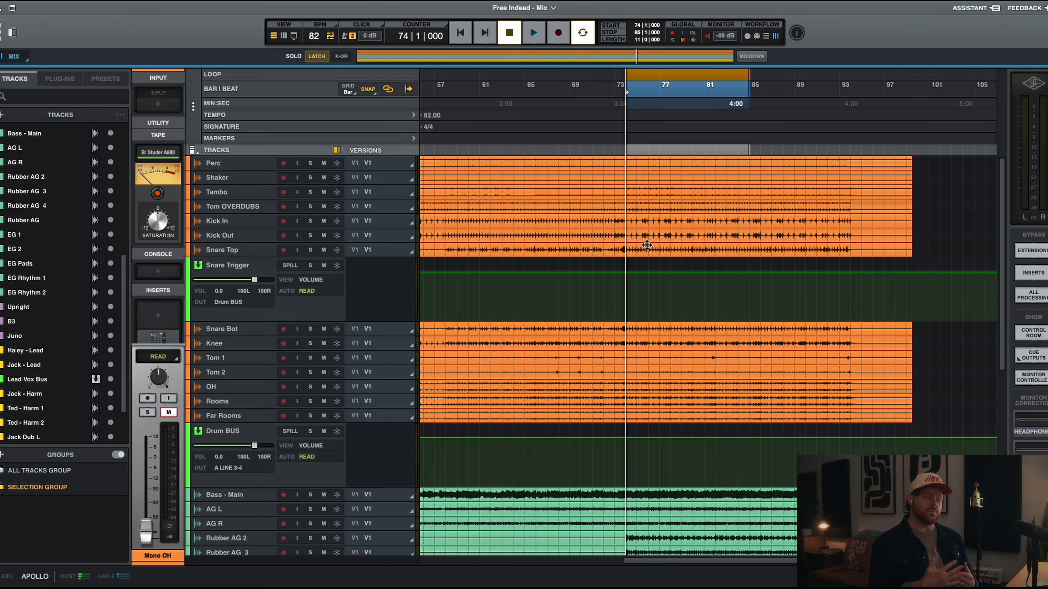
- Play the loop and raise the mixer faders of Bass - Main to -6.7 dB, AG L to -4.7 dB and AG R to -5.0 dB
key(space)
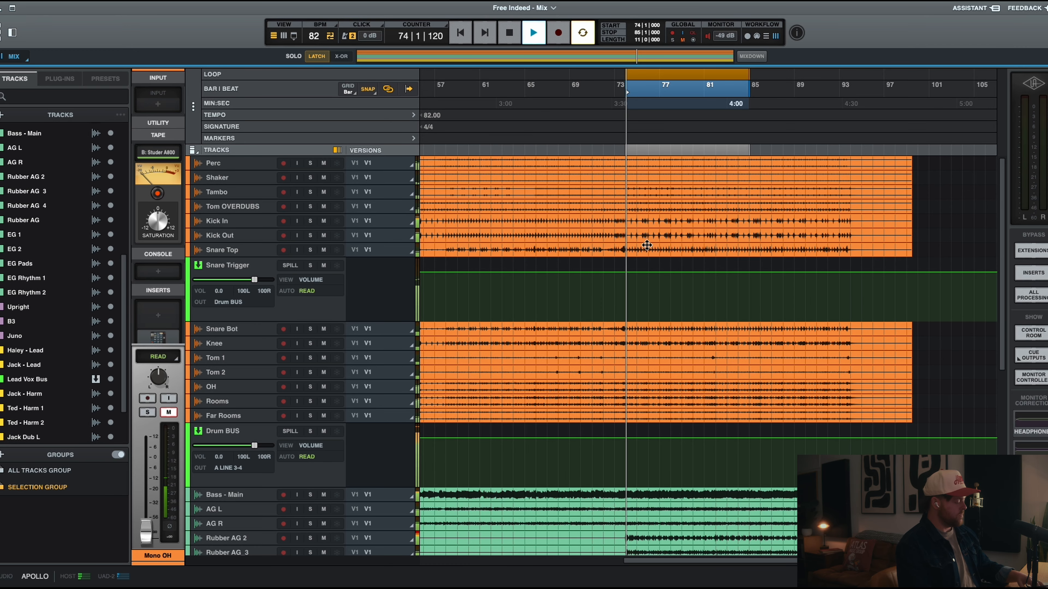
key(super+equal)
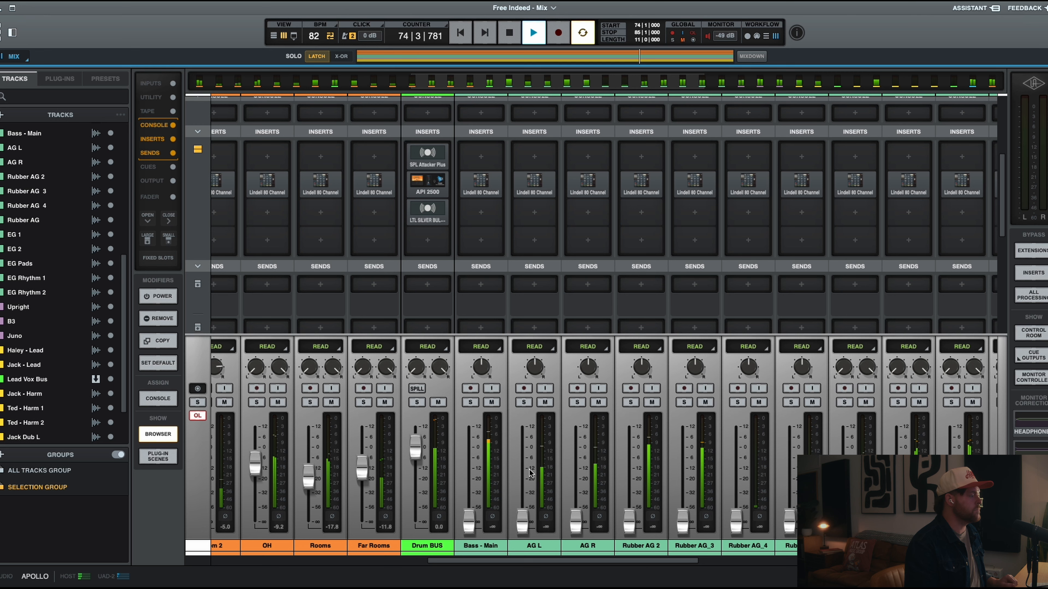
drag(475, 522, 472, 467)
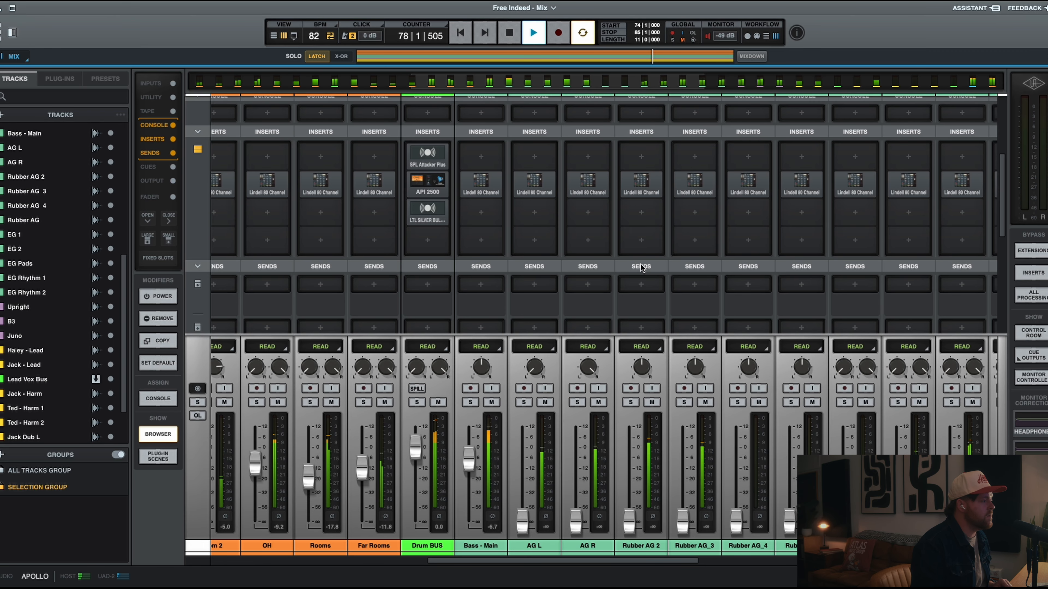
drag(522, 523, 522, 458)
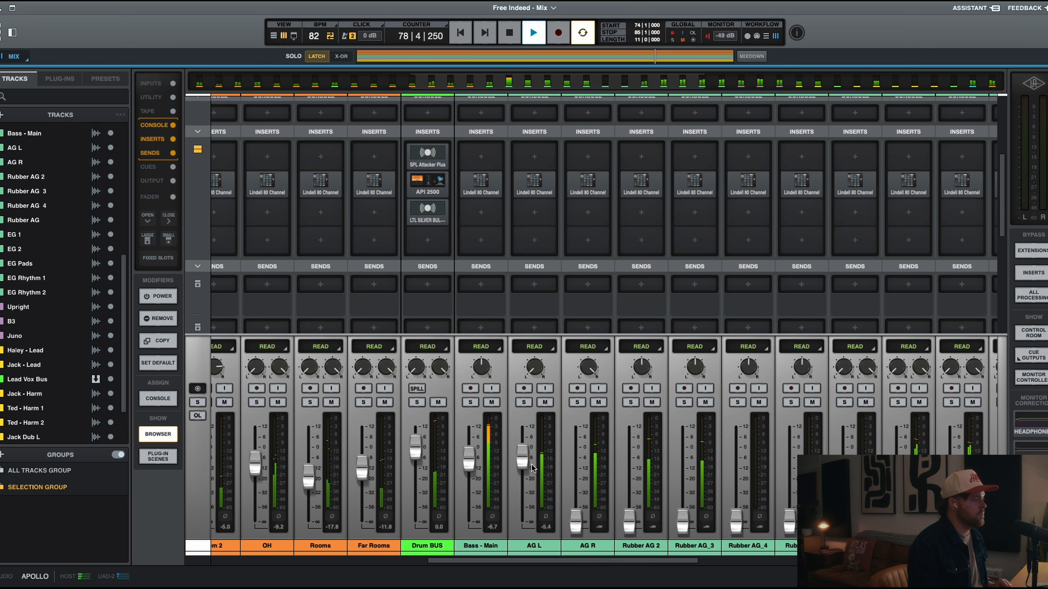
drag(573, 531, 583, 466)
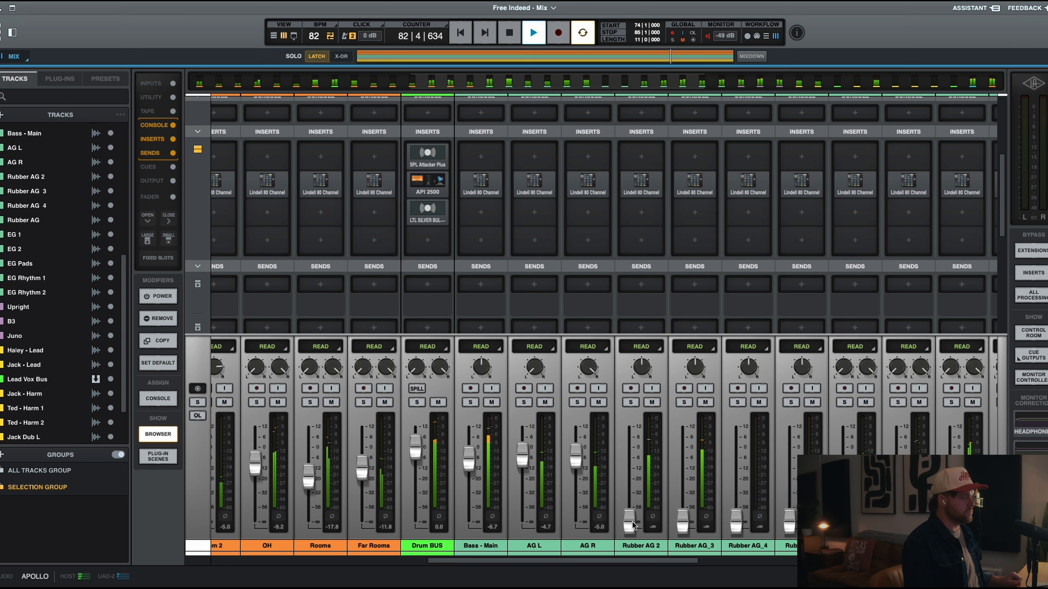
- Raise the Rubber AG 2 fader to -5.7 dB and the Rubber AG_3 fader to -4.7 dB, then stop playback
drag(629, 525, 646, 466)
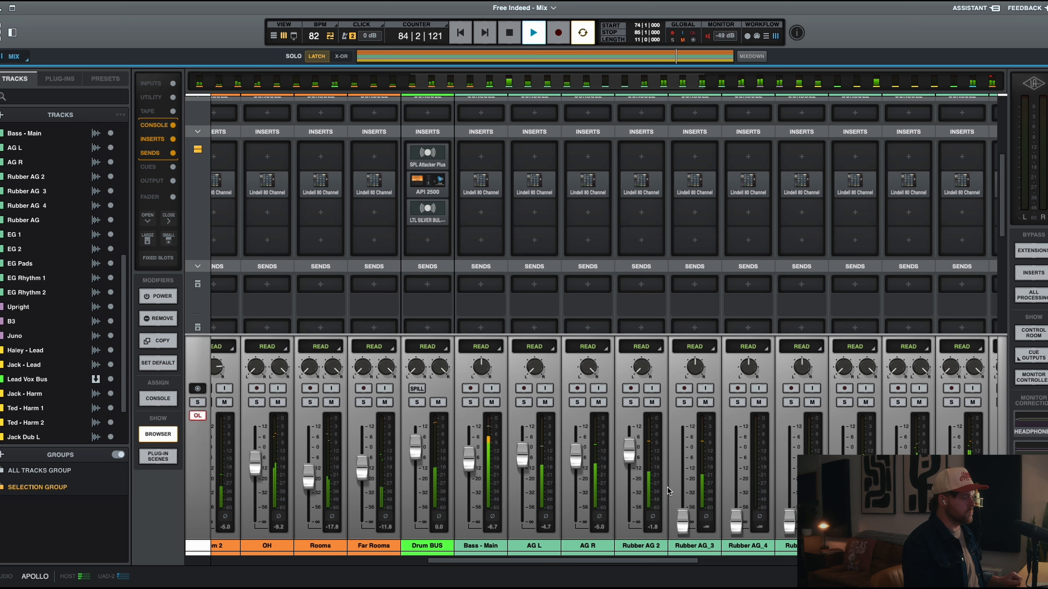
drag(683, 522, 685, 457)
scroll(686, 457, right, 5)
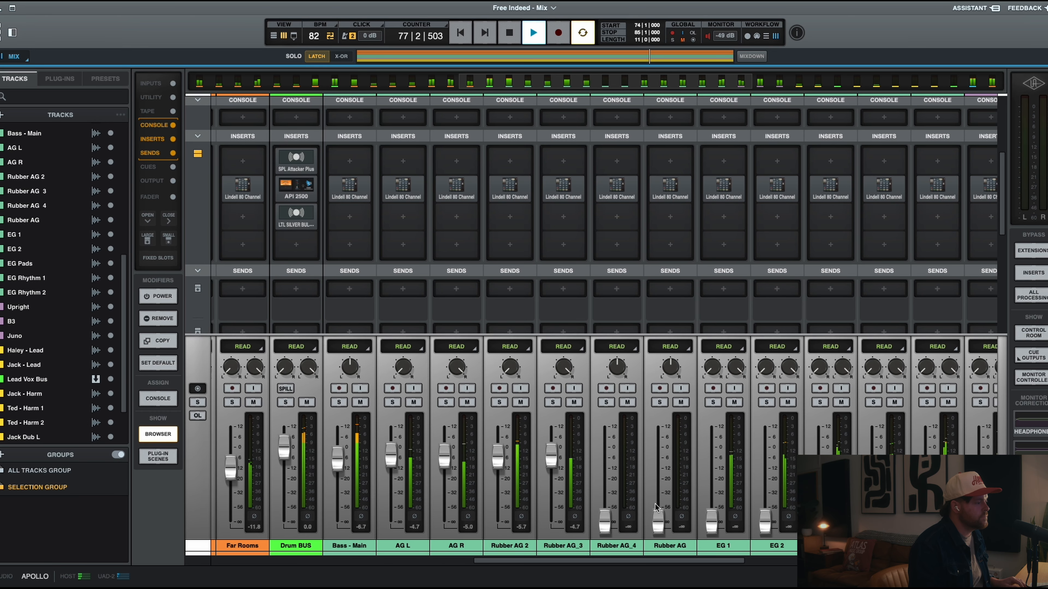
key(space)
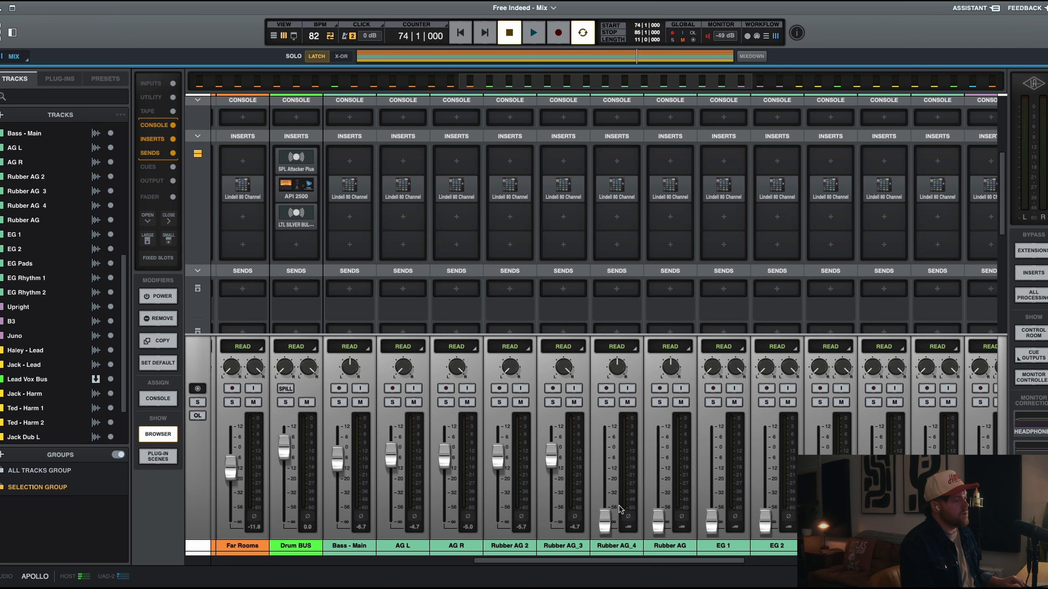
- Restart loop playback and raise the Upright channel's fader to -6.7 dB
key(space)
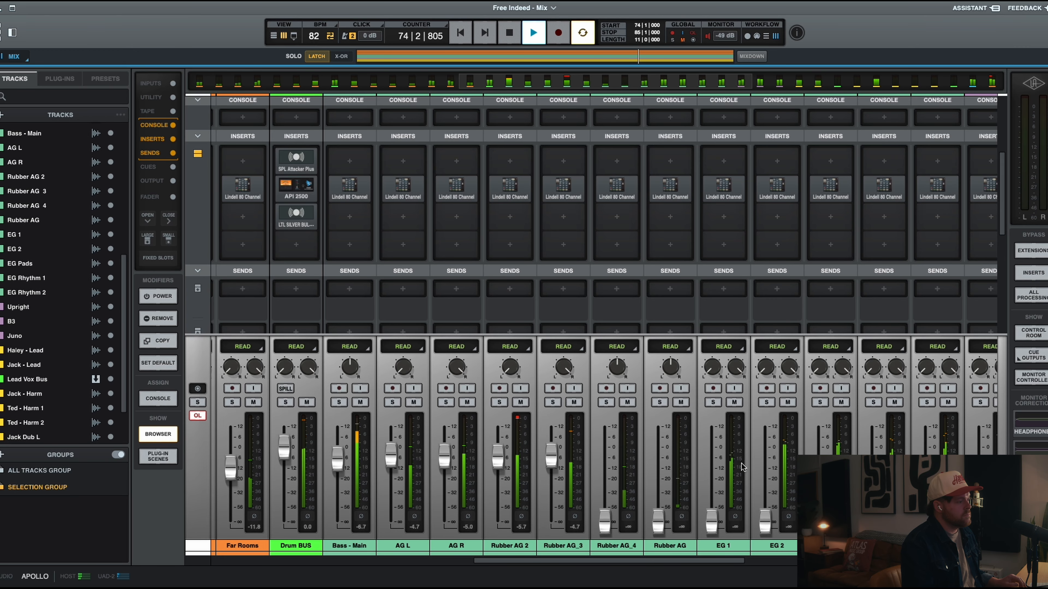
scroll(749, 500, right, 10)
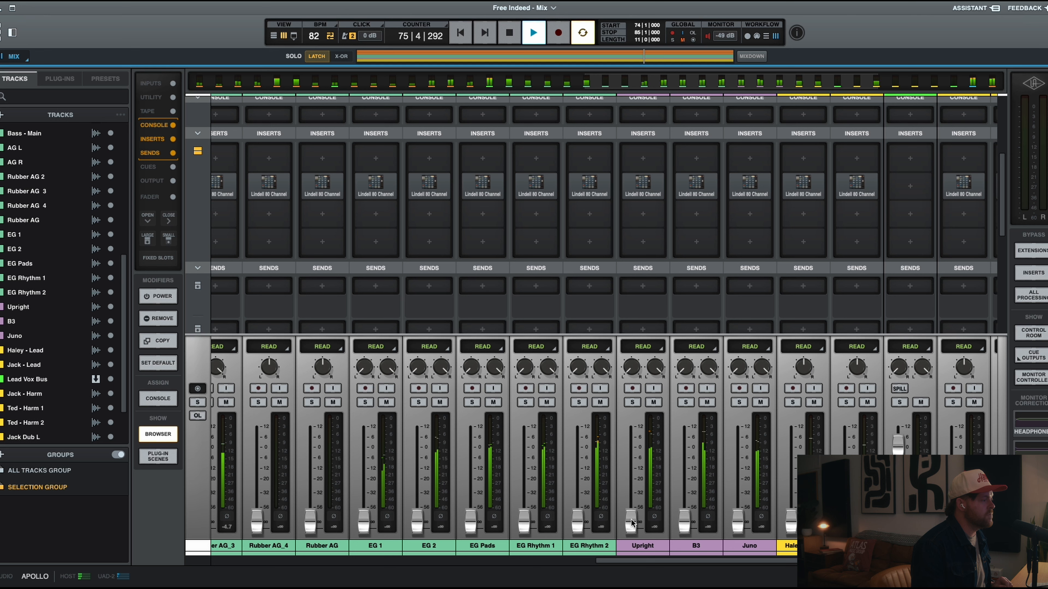
drag(634, 522, 634, 462)
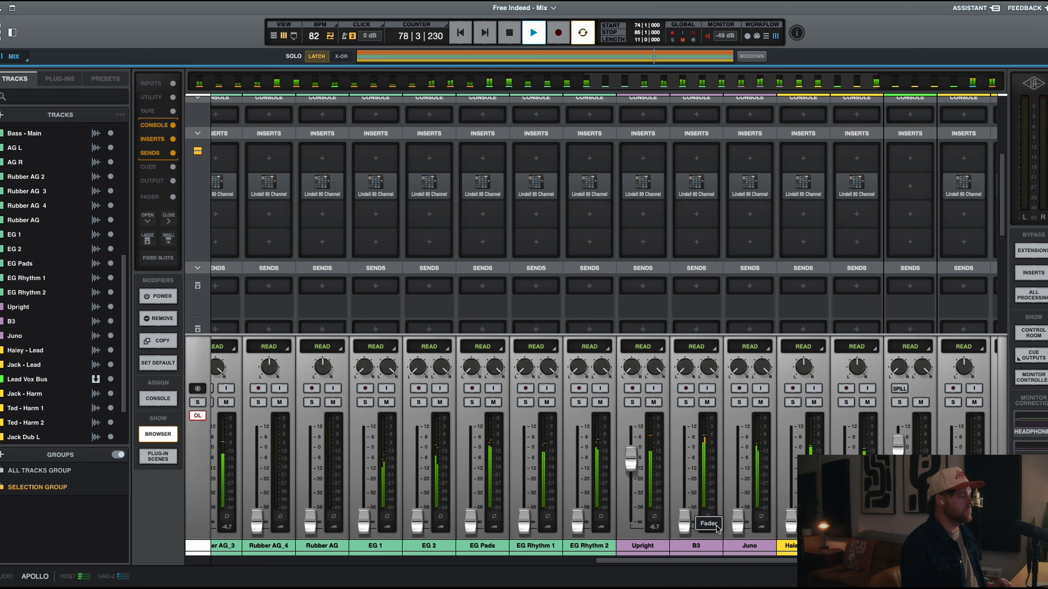
- Set the B3 channel to Simple stereo pan mode with its fader at -17.5 dB, and raise the Juno fader to about -9 dB
drag(685, 529, 685, 475)
right_click(685, 371)
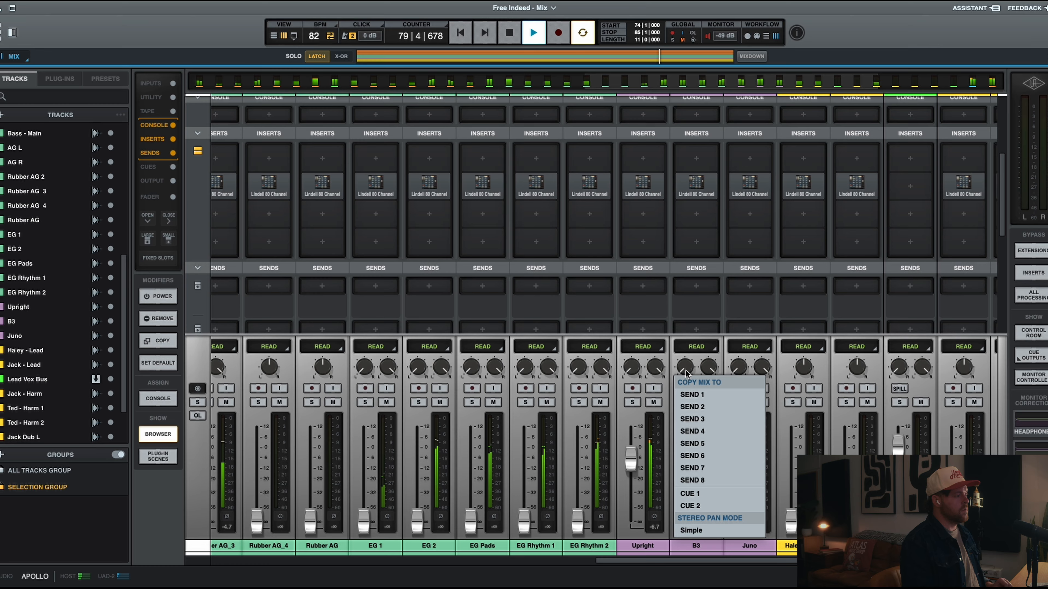
click(714, 531)
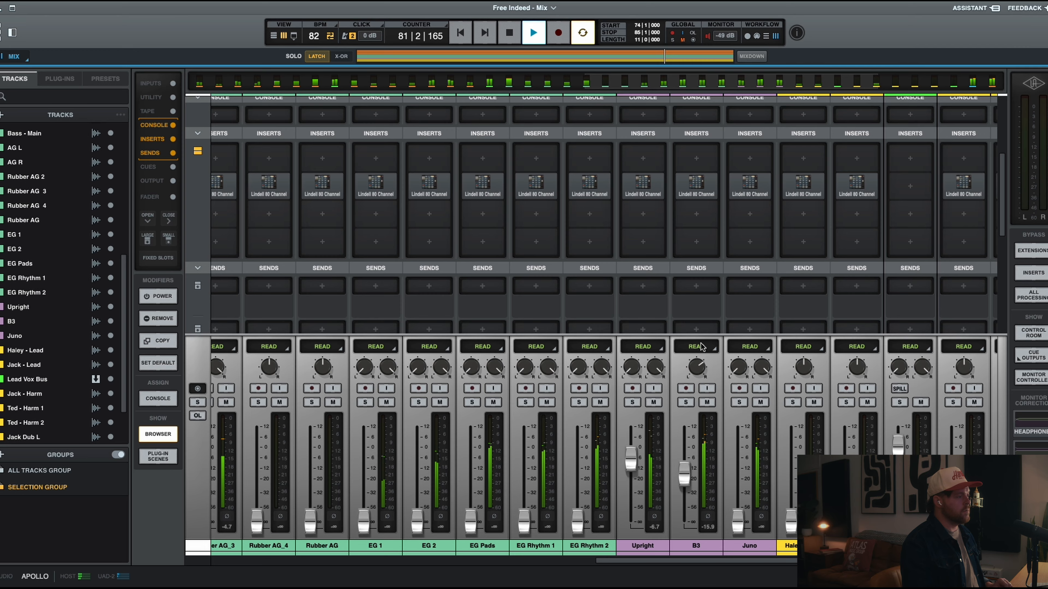
drag(686, 484, 688, 489)
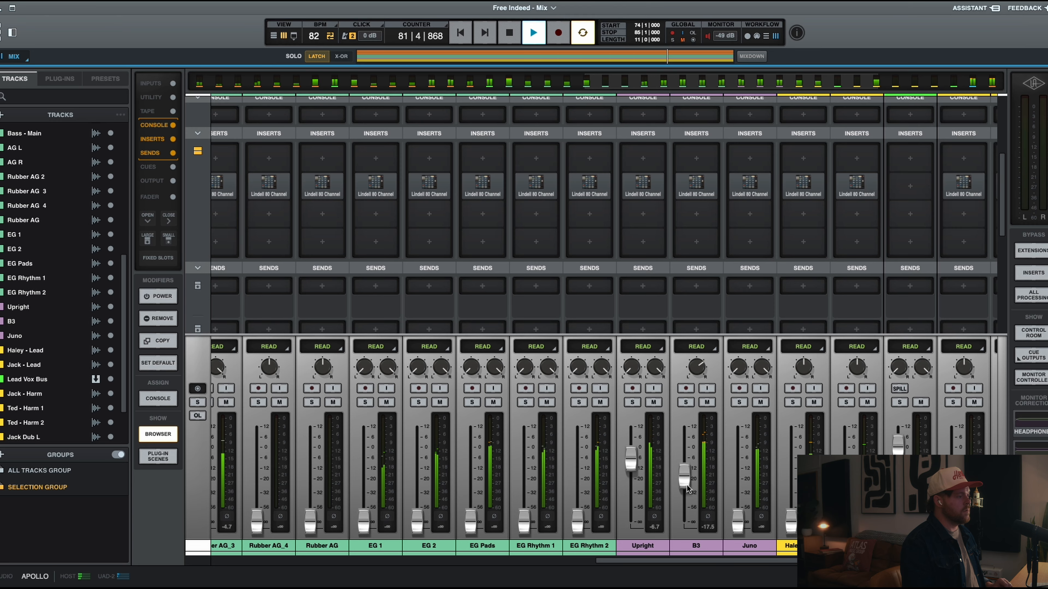
drag(741, 527, 739, 470)
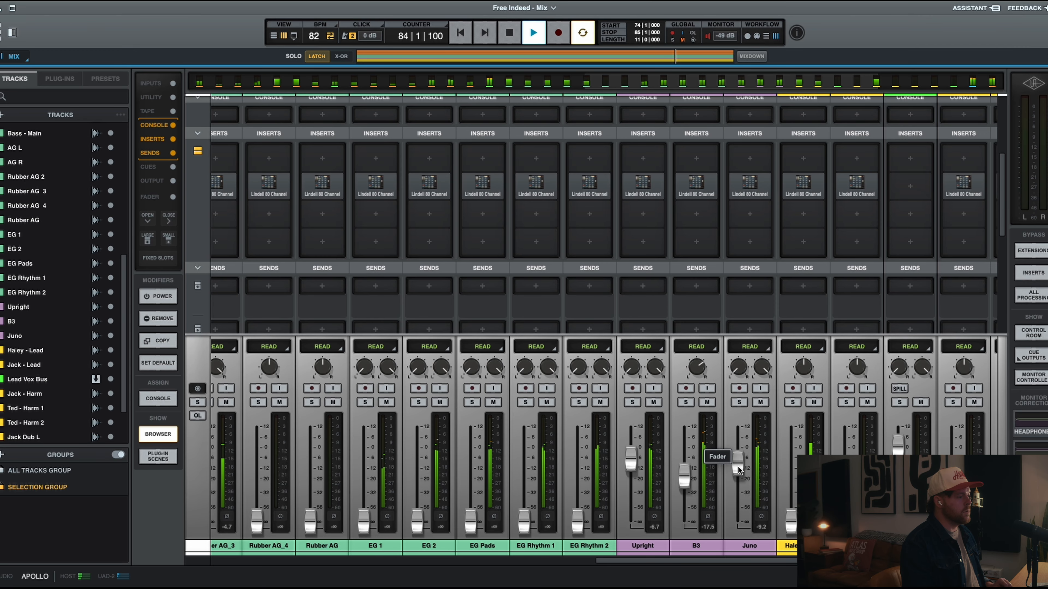
drag(738, 471, 738, 471)
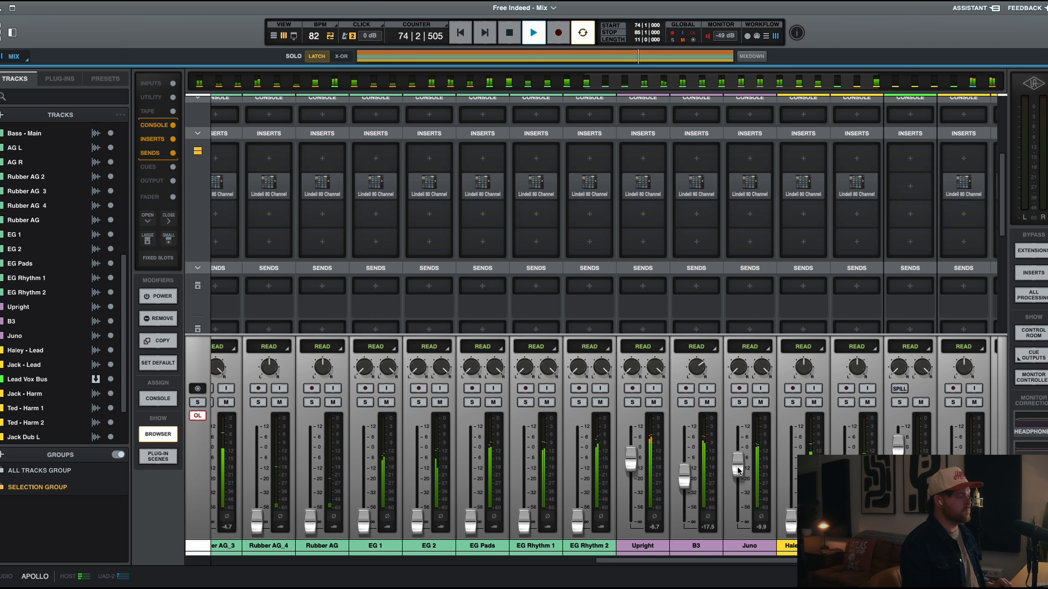
- Switch the EG Rhythm 1 and EG Rhythm 2 channels to Simple stereo pan mode and stop playback
scroll(607, 512, left, 5)
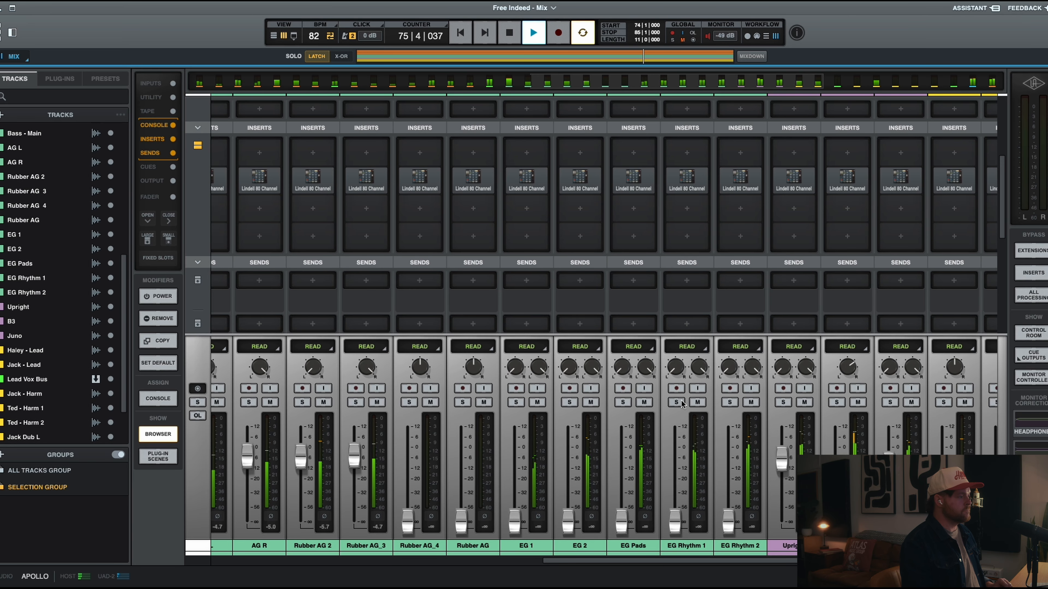
right_click(693, 370)
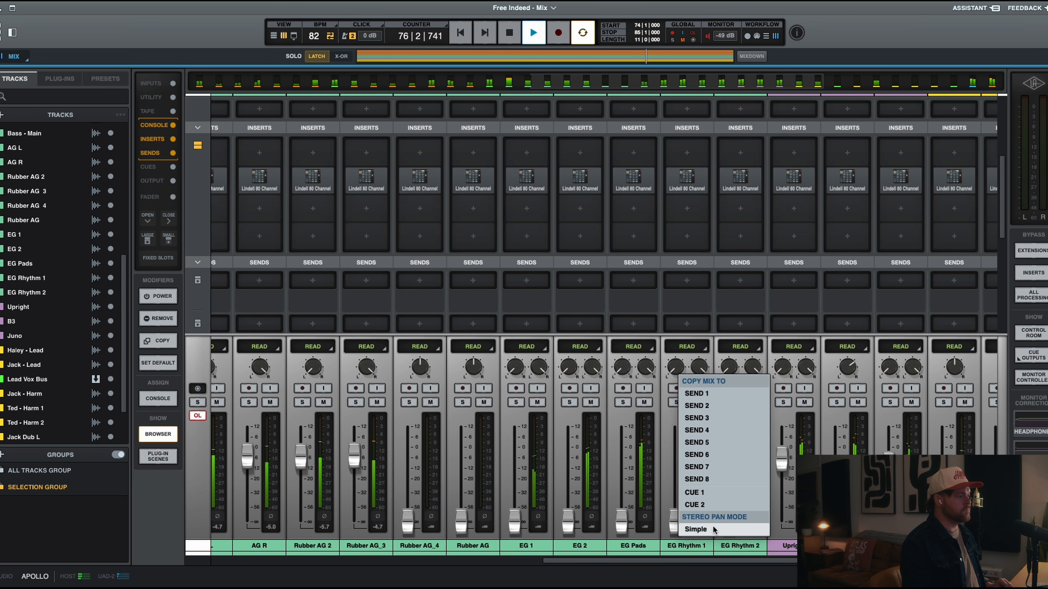
click(698, 529)
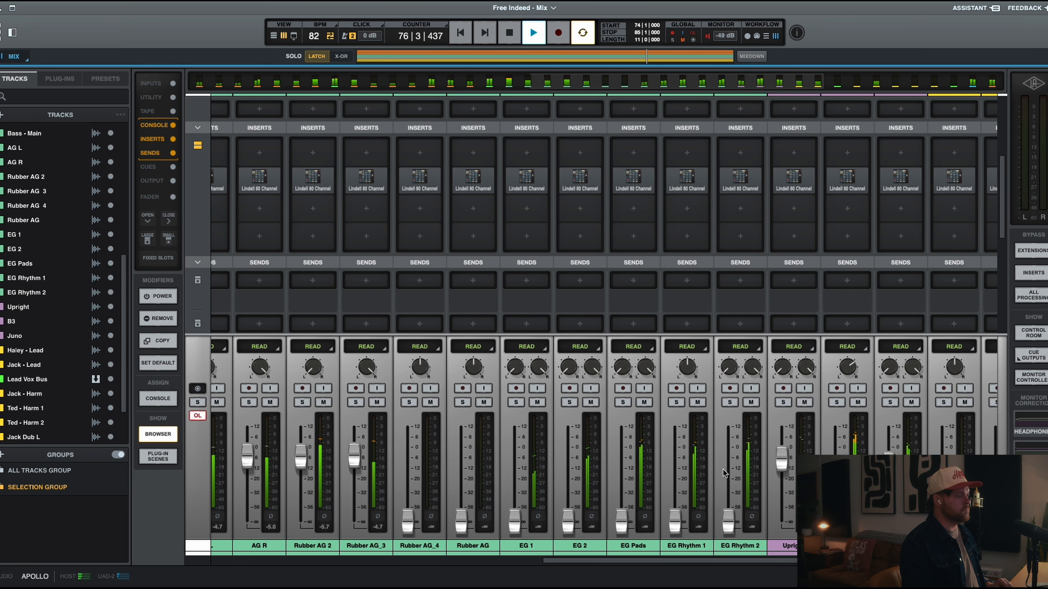
right_click(739, 372)
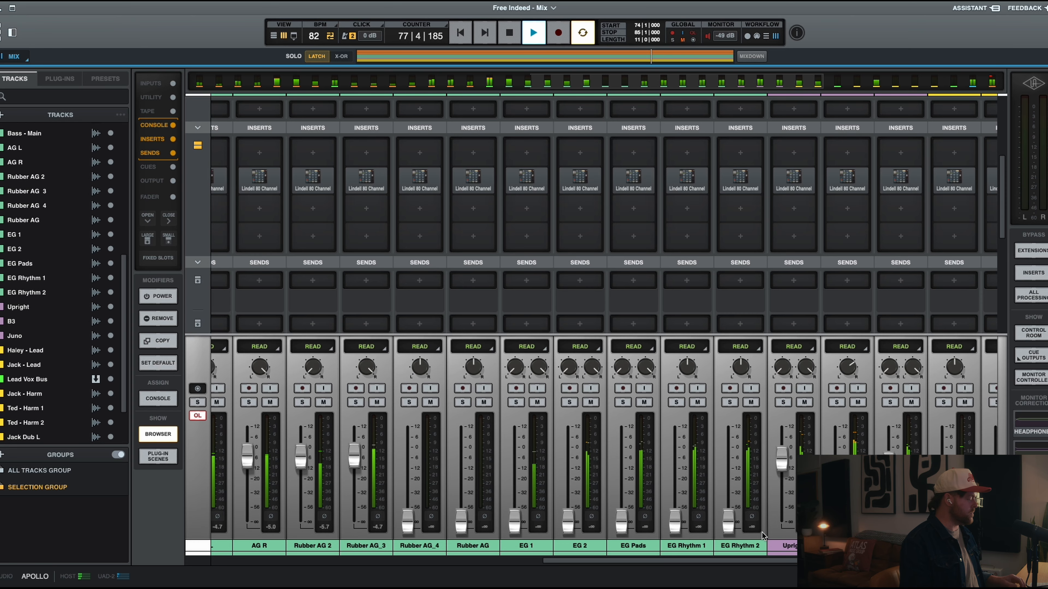
click(761, 531)
key(space)
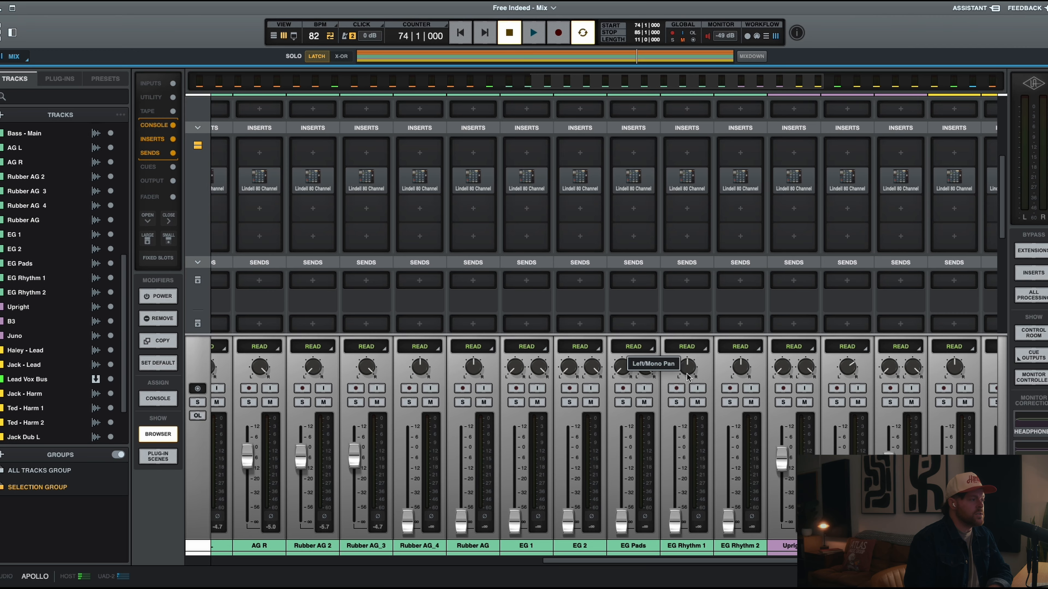
right_click(682, 381)
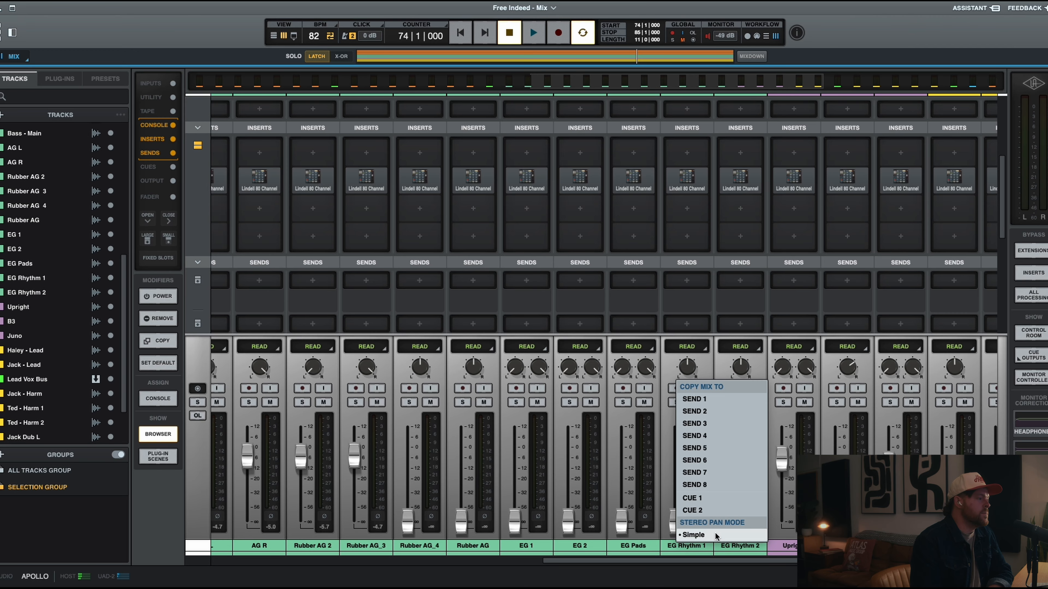
click(710, 361)
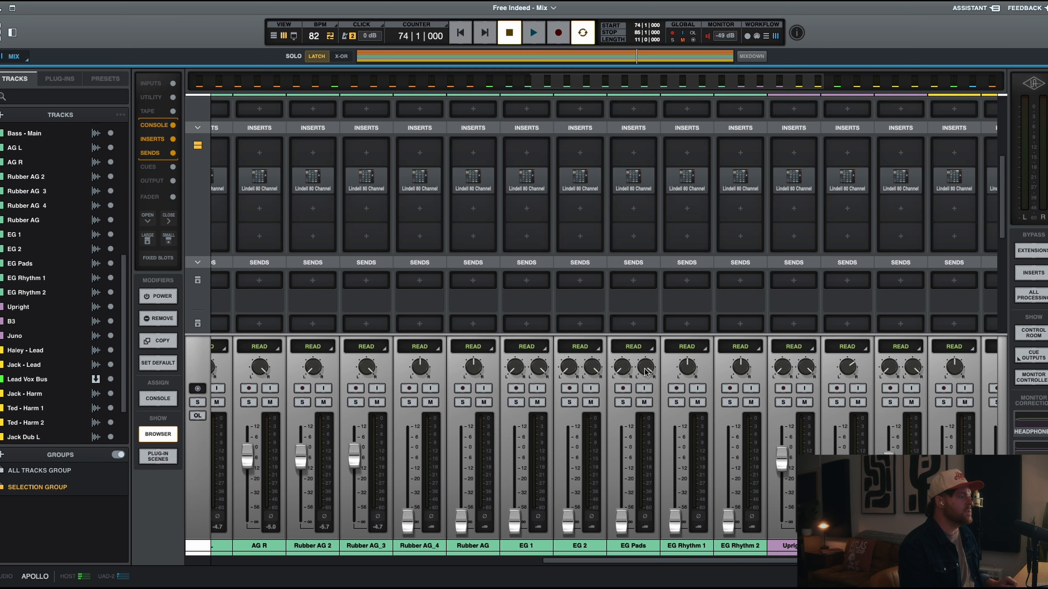
- Pan EG Rhythm 1 partway to the left and EG Rhythm 2 partway to the right
drag(646, 371, 642, 389)
drag(688, 364, 683, 380)
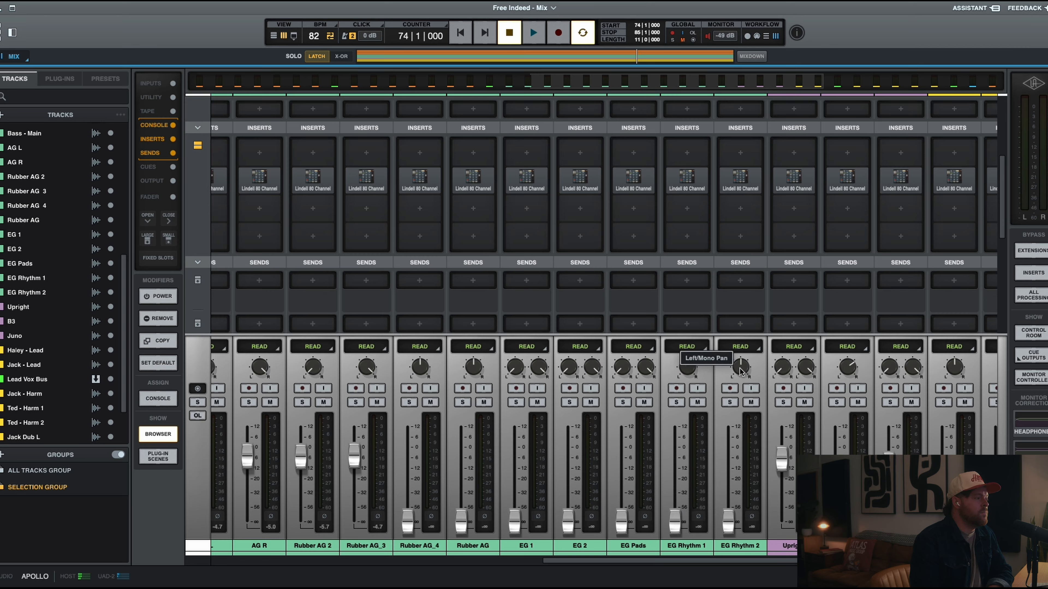
drag(739, 367, 741, 337)
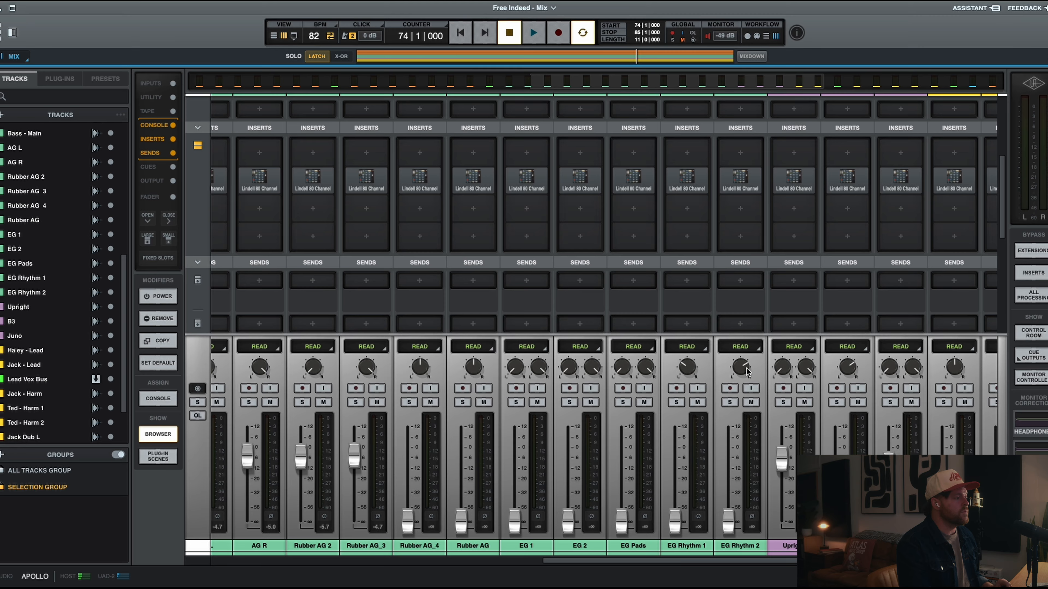
- Play the loop, raise the EG Rhythm 1 and EG Rhythm 2 faders to -11.8 dB each, and stop playback
key(space)
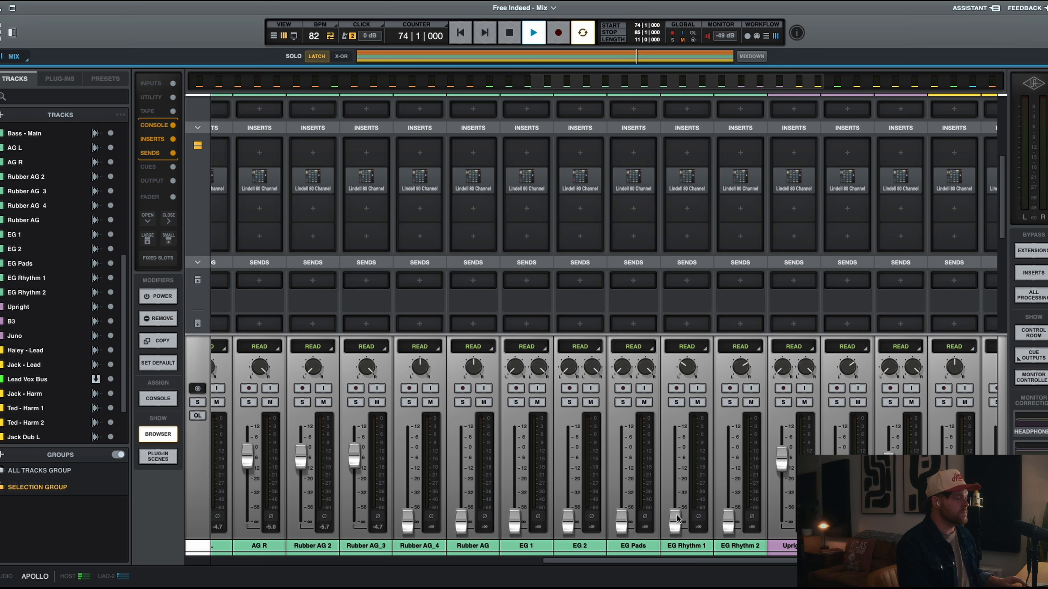
drag(677, 520, 679, 459)
drag(728, 522, 727, 477)
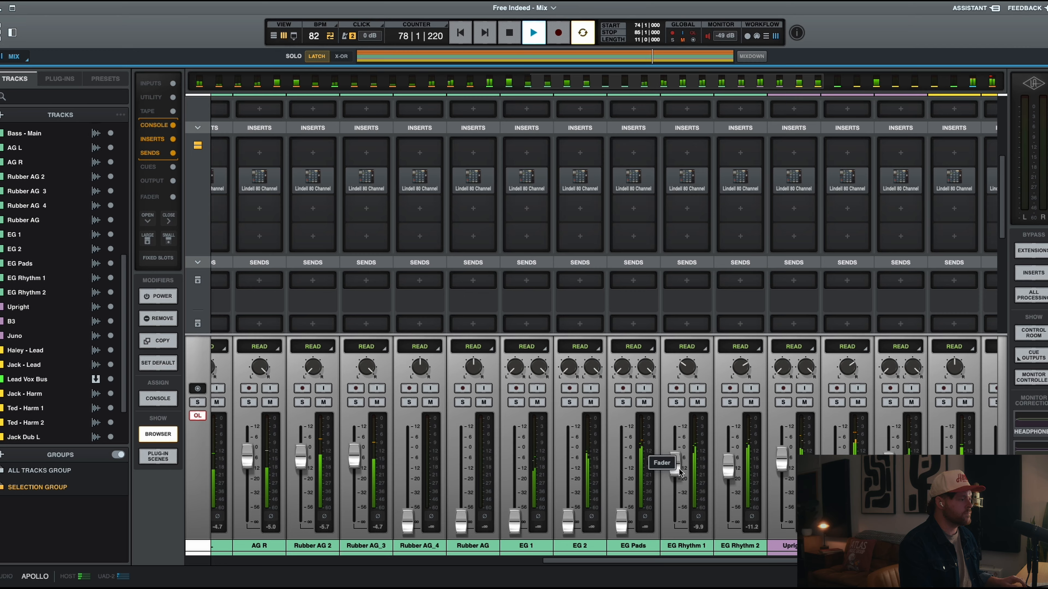
drag(680, 468, 729, 480)
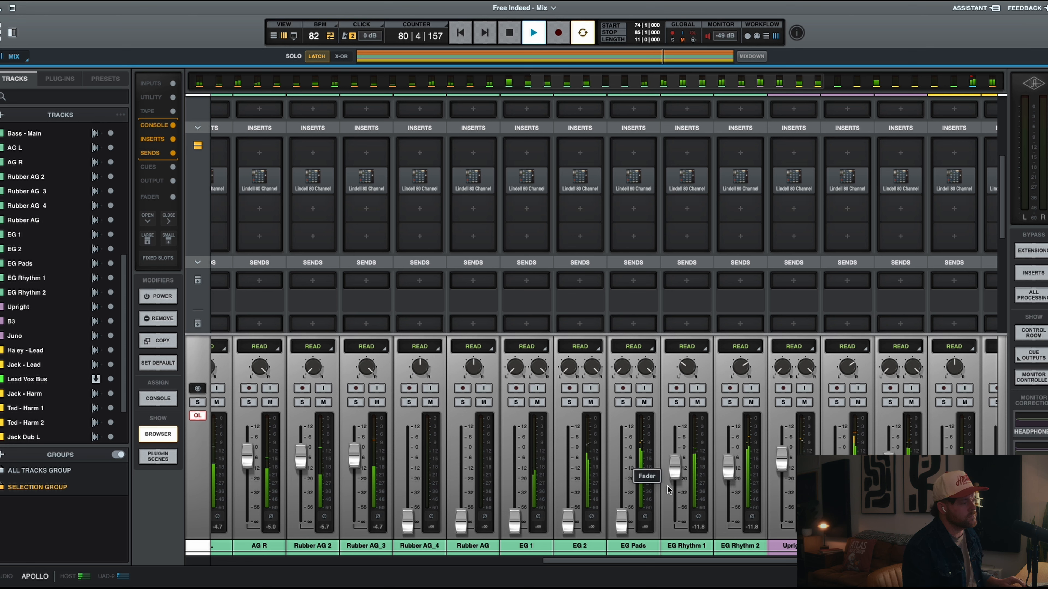
key(space)
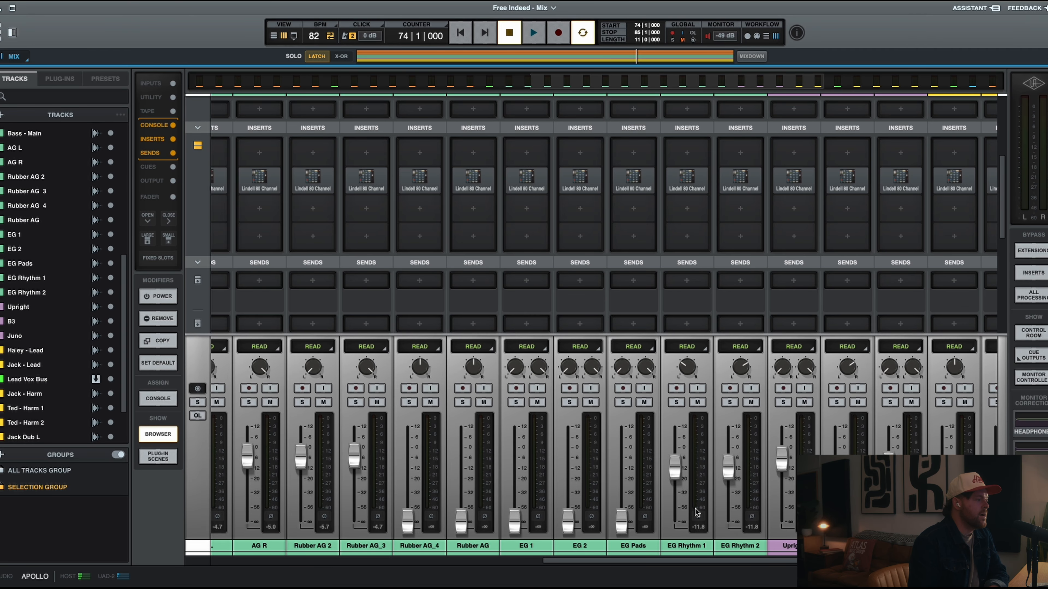
scroll(359, 489, left, 5)
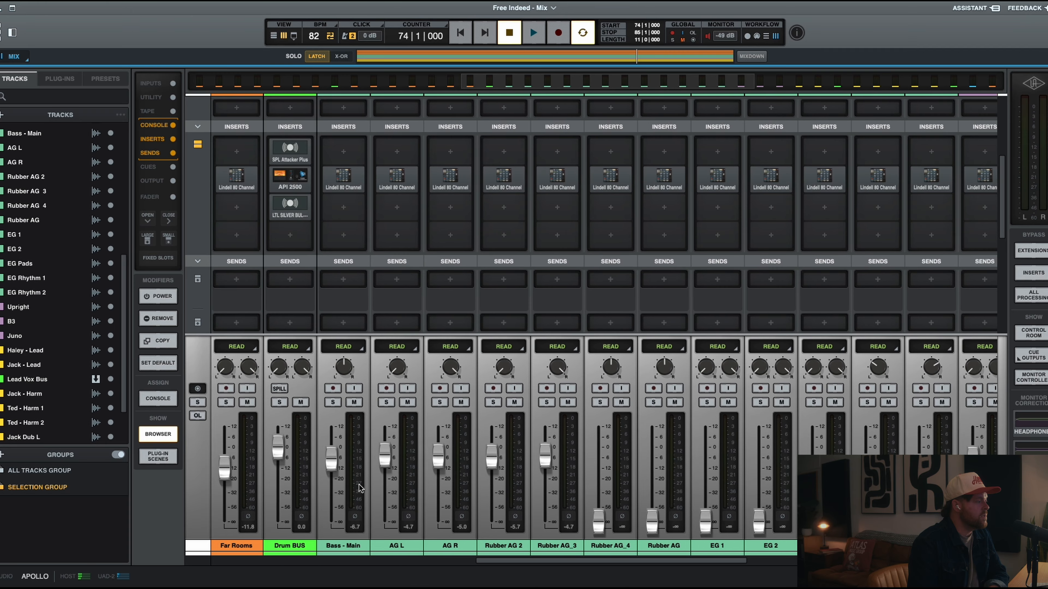
scroll(358, 487, left, 6)
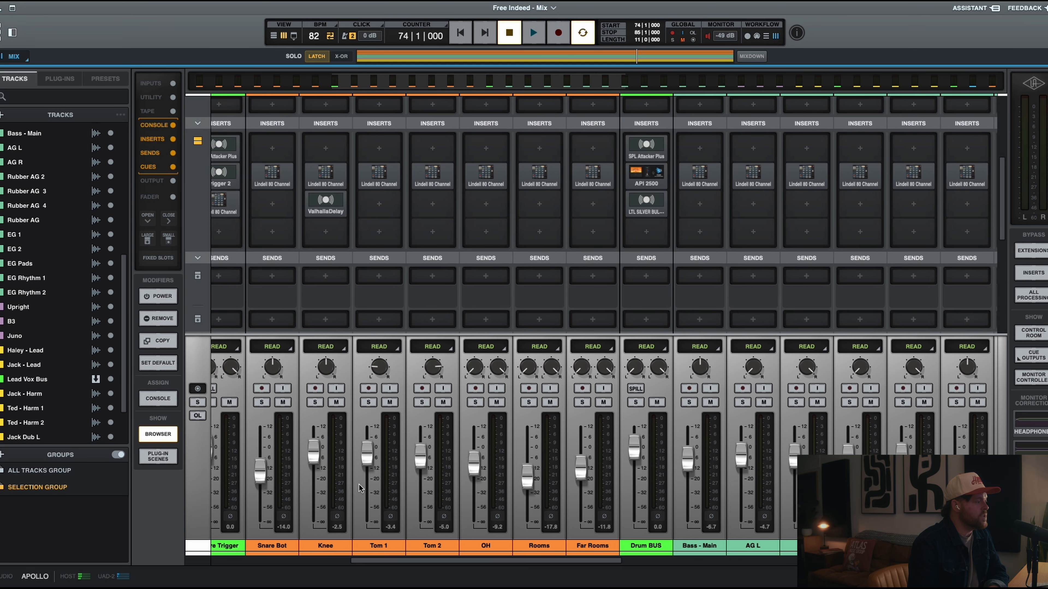
scroll(358, 487, right, 6)
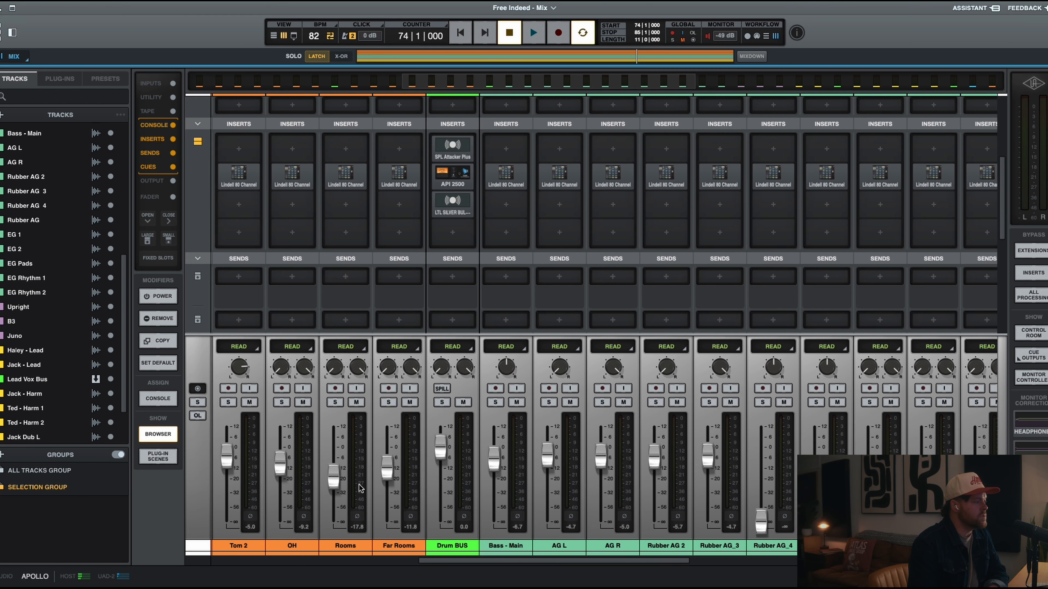
scroll(471, 516, right, 6)
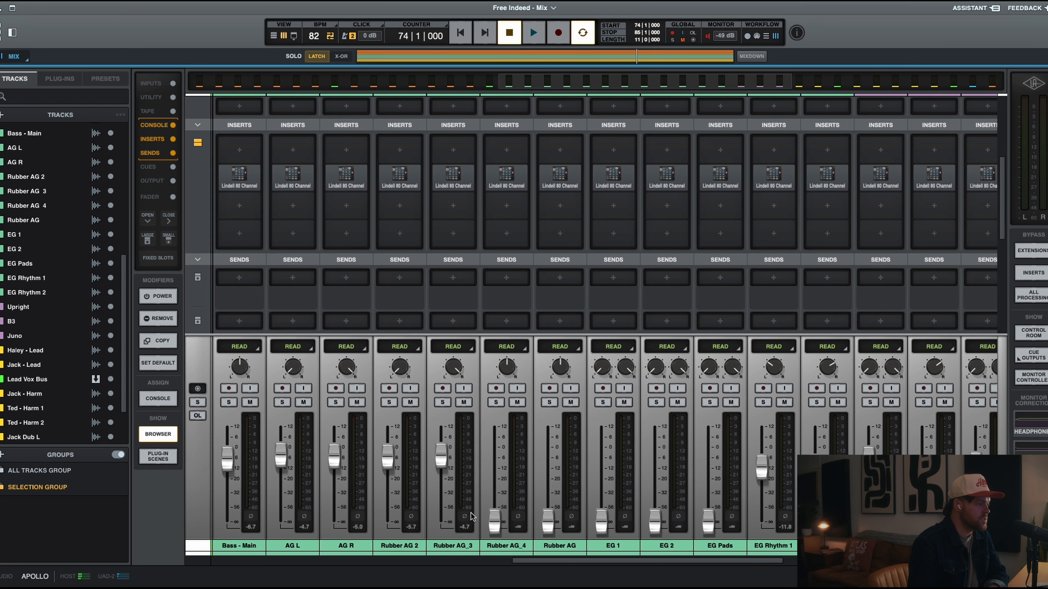
scroll(472, 517, right, 5)
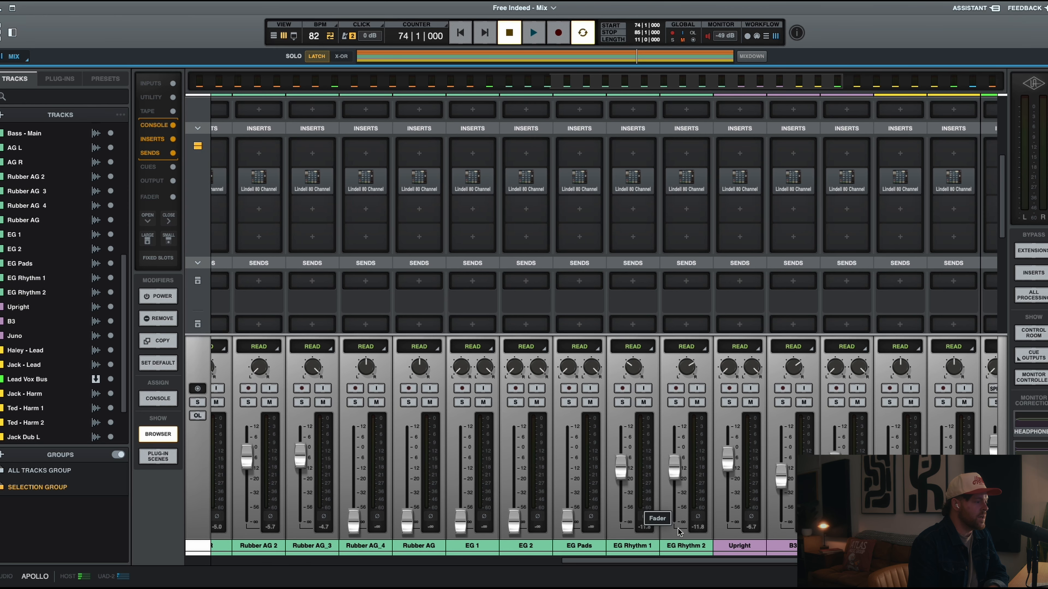
scroll(679, 532, right, 1)
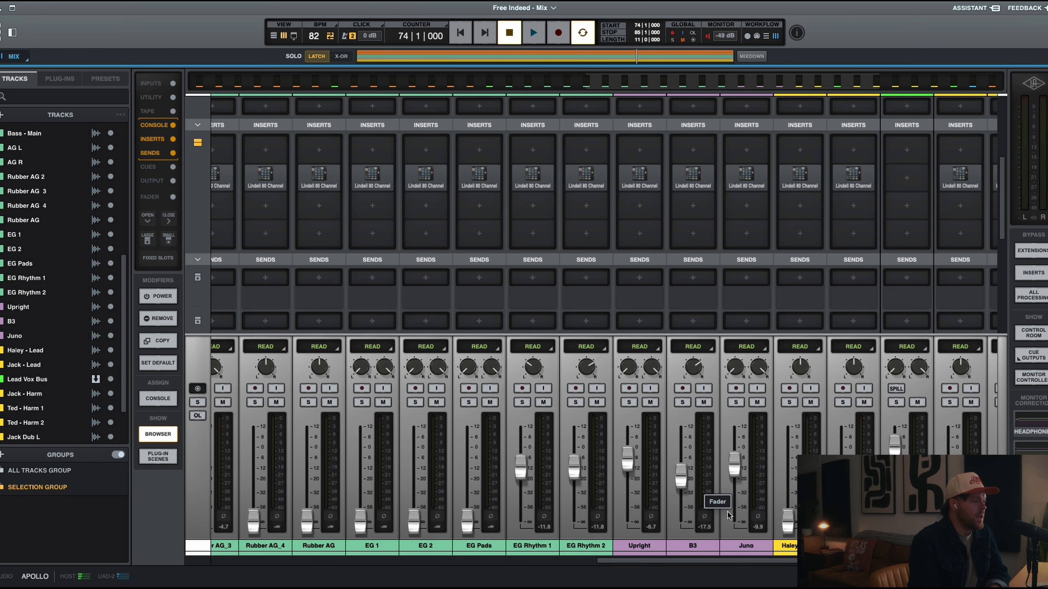
- Restart loop playback, try the EG Pads fader at -7.9 dB and pull it back down, and raise EG 1 to +1.1 dB
scroll(728, 516, left, 2)
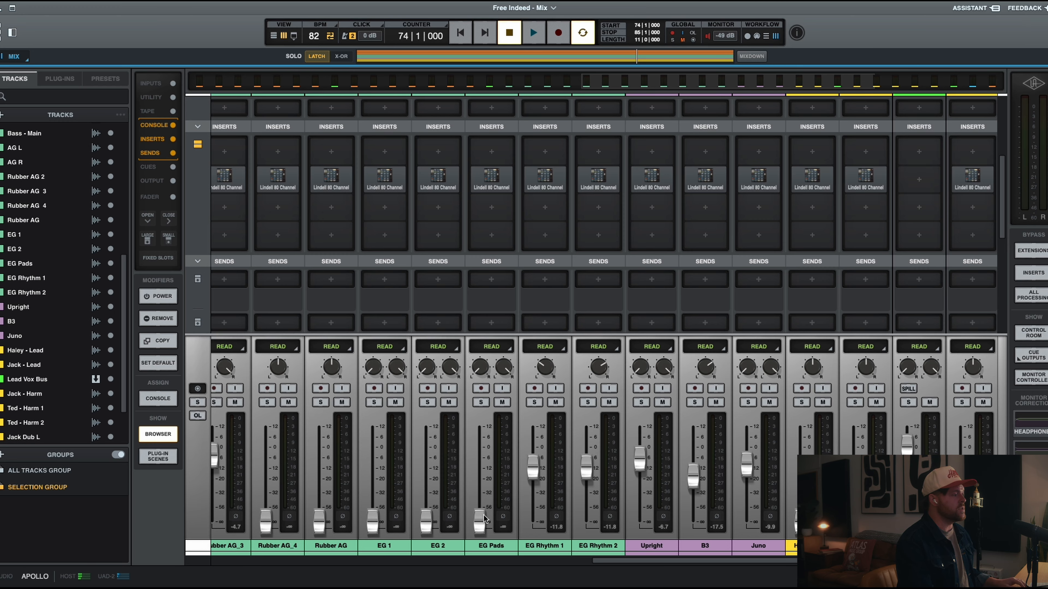
key(space)
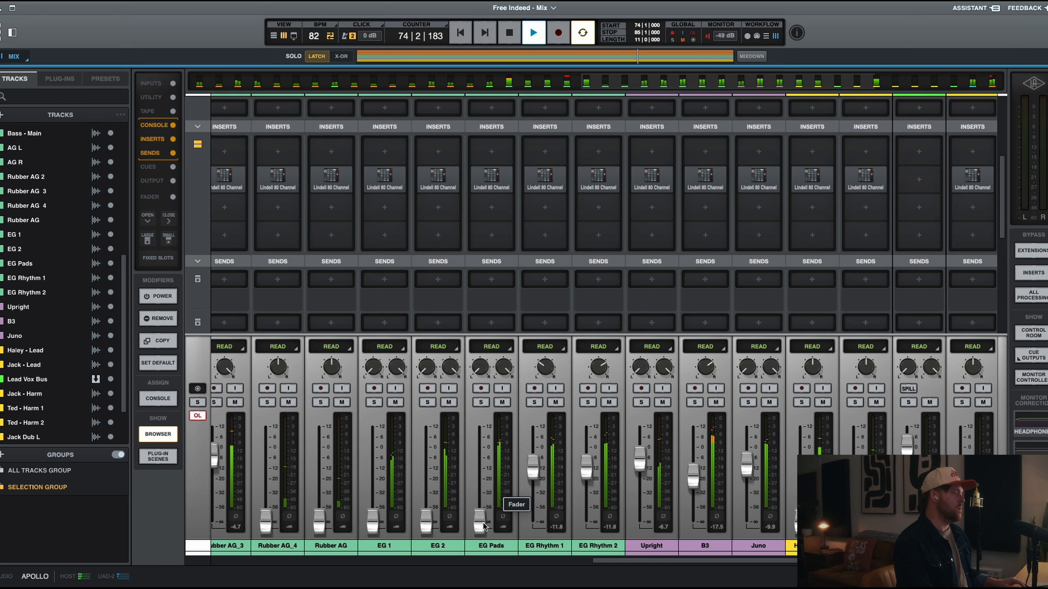
drag(483, 527, 479, 462)
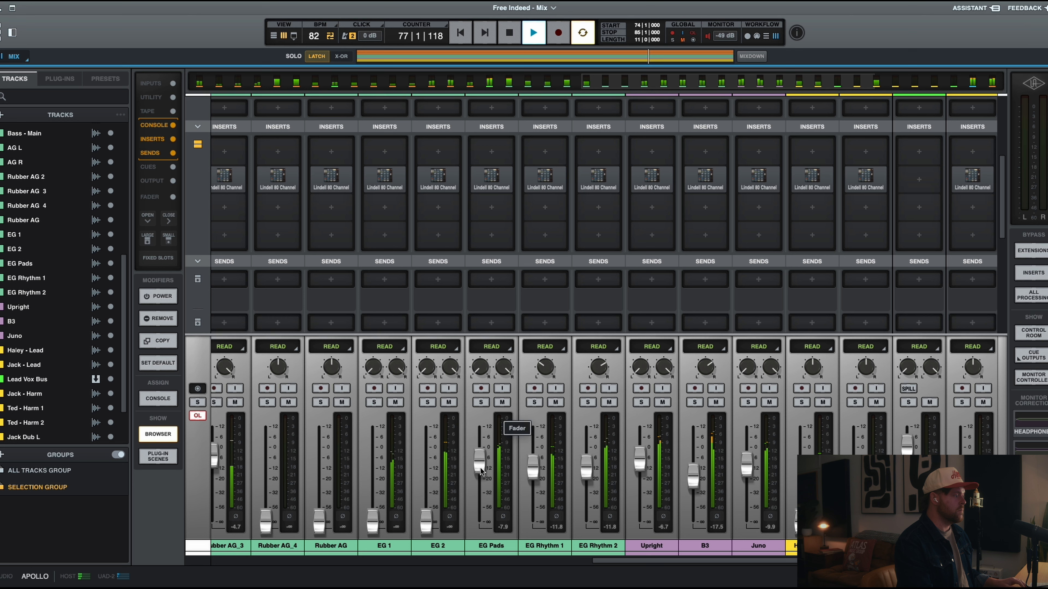
drag(480, 470, 373, 451)
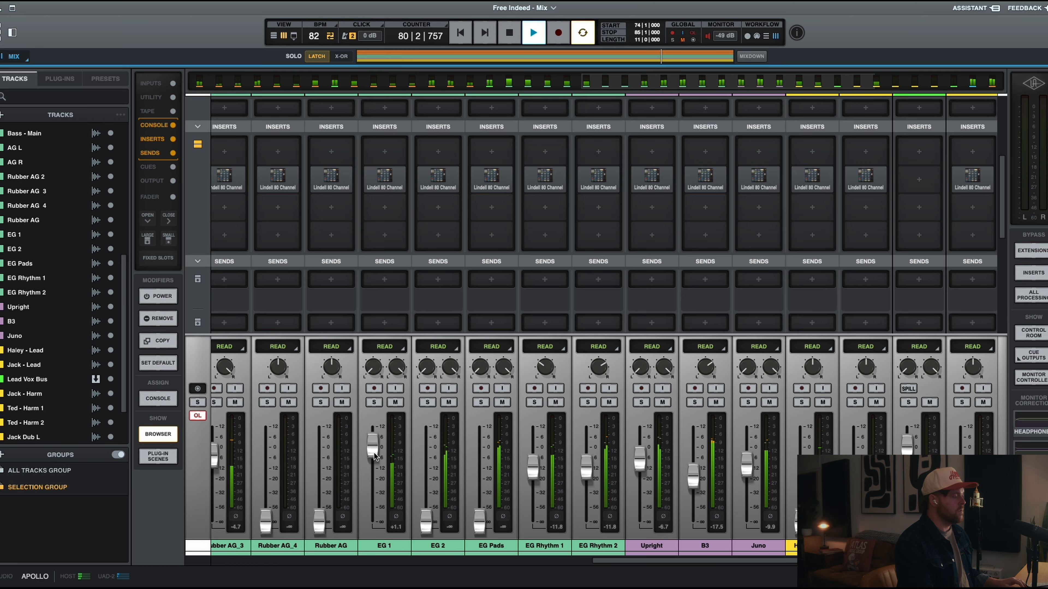
- Switch the EG 1 and EG 2 channels to Simple stereo pan mode
right_click(383, 372)
click(435, 528)
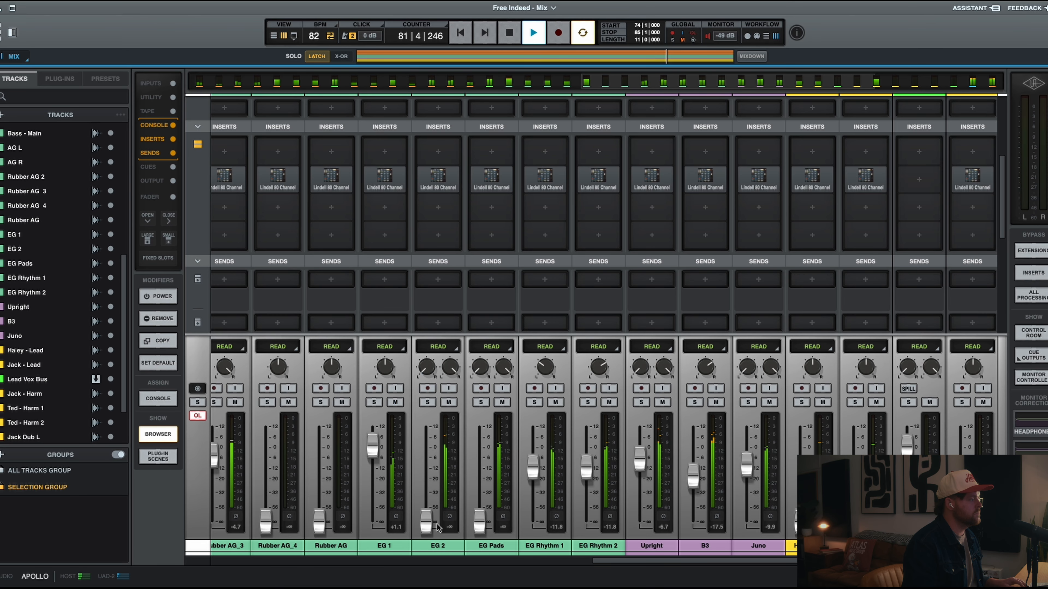
right_click(429, 369)
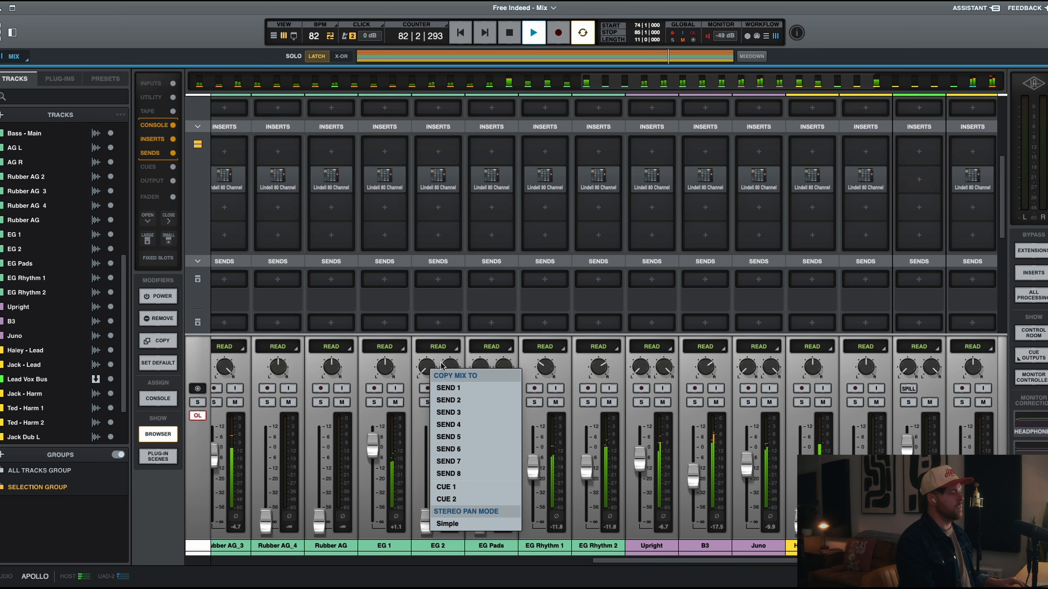
click(462, 530)
- Pan EG 1 partway left and EG 2 partway right, set their faders to -6.7 dB and -6.3 dB, and stop playback
drag(425, 523, 426, 450)
drag(435, 371, 437, 334)
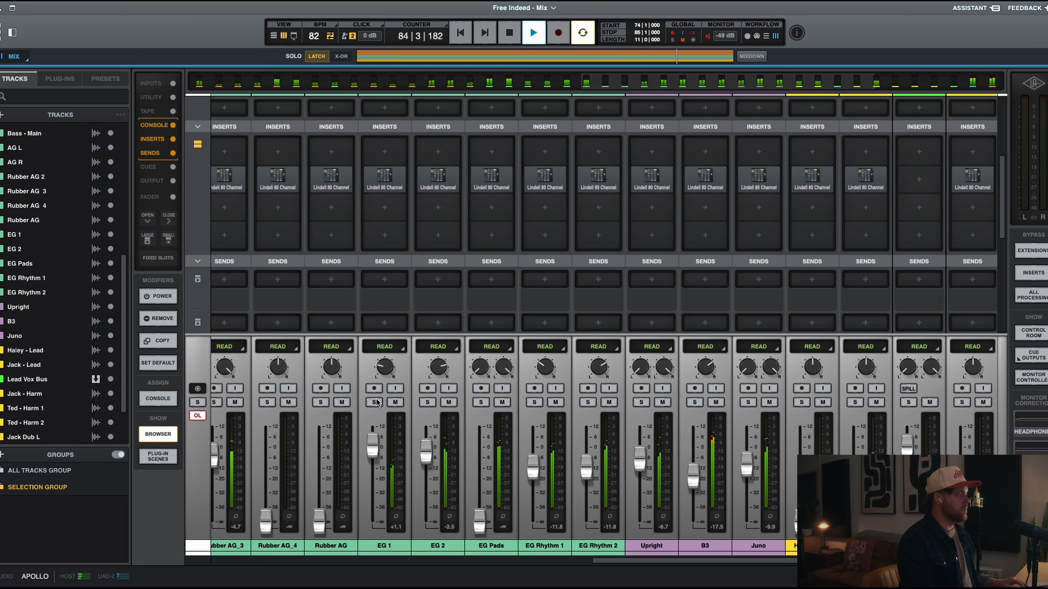
drag(426, 451, 376, 469)
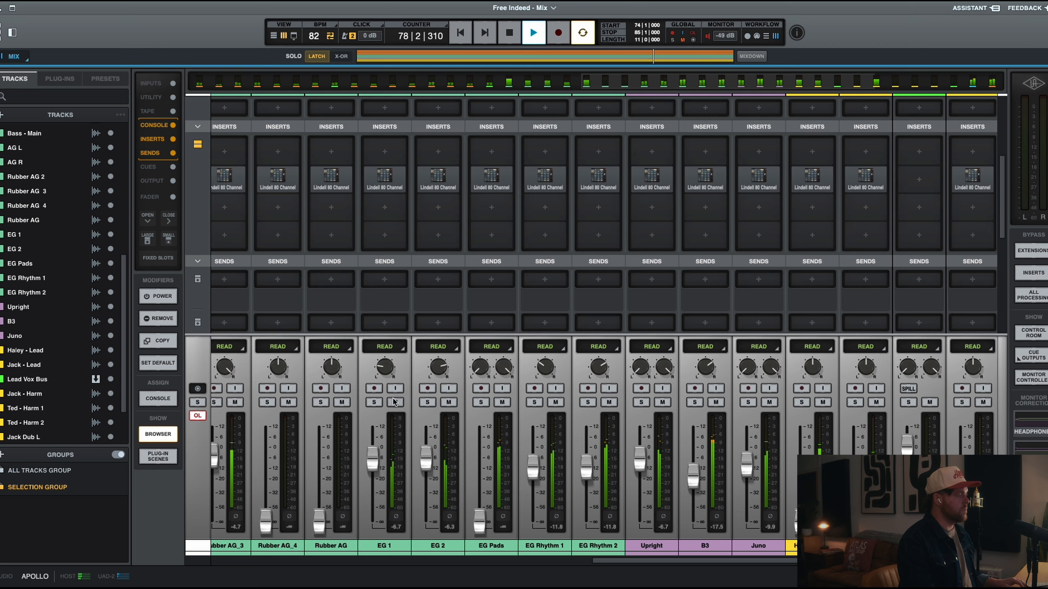
key(space)
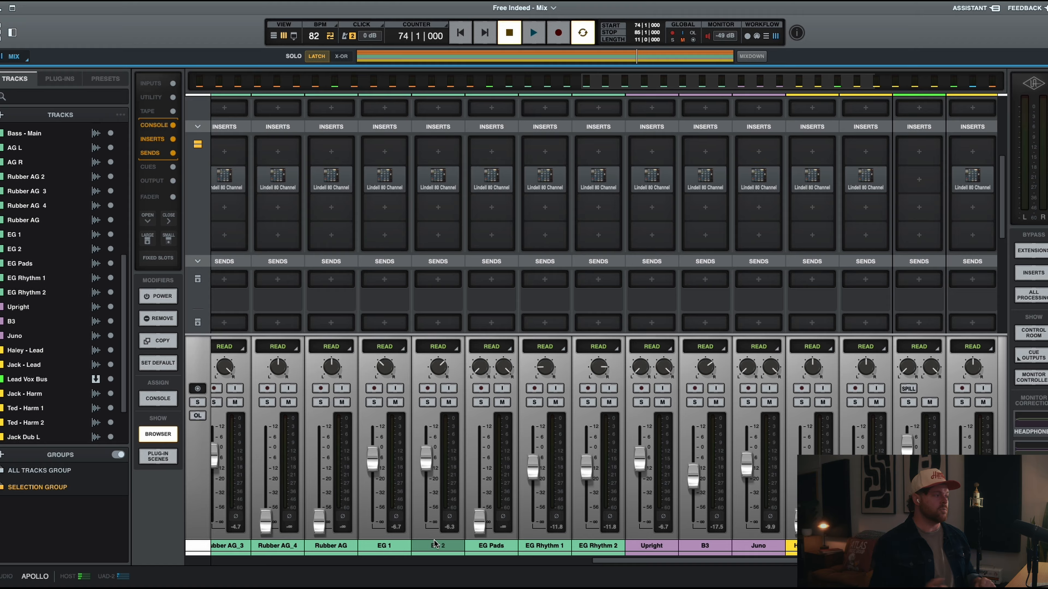
- Restart loop playback and raise the EG Pads fader to -9.5 dB
key(space)
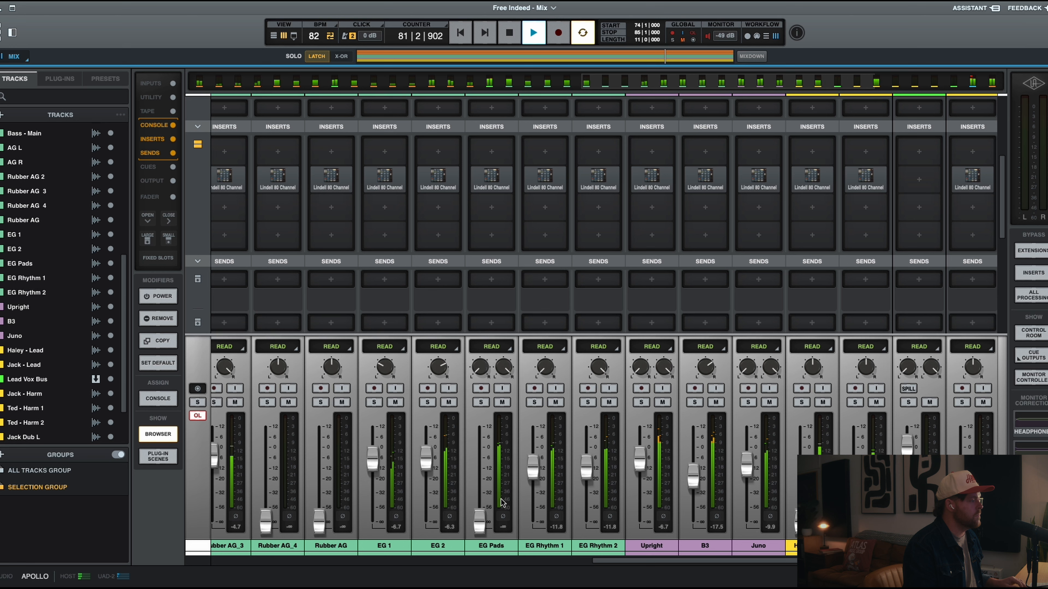
drag(475, 524, 480, 464)
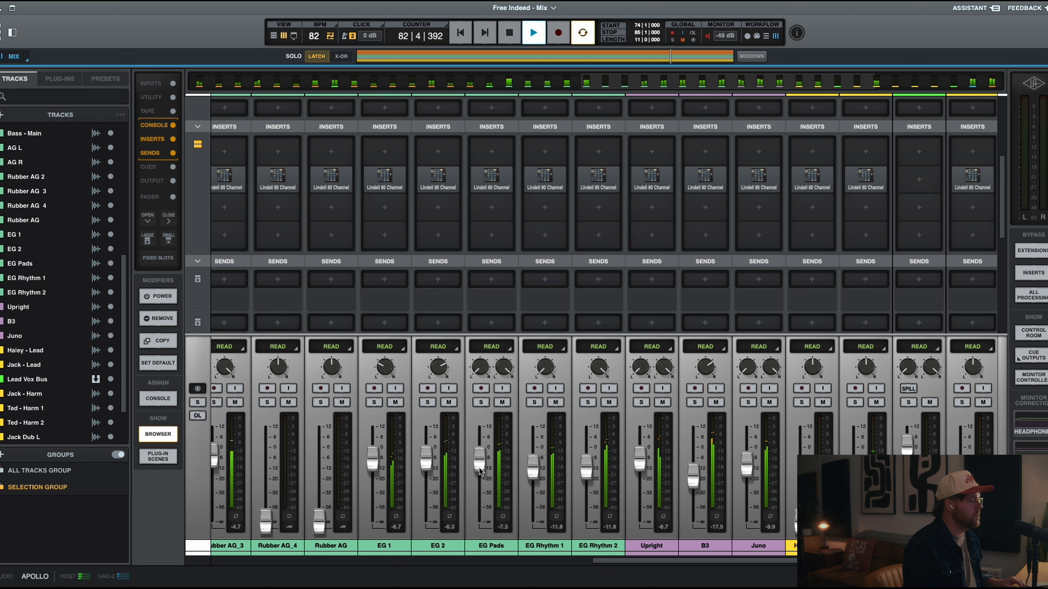
mouse_move(479, 468)
mouse_down()
mouse_move(483, 452)
mouse_move(480, 471)
mouse_up()
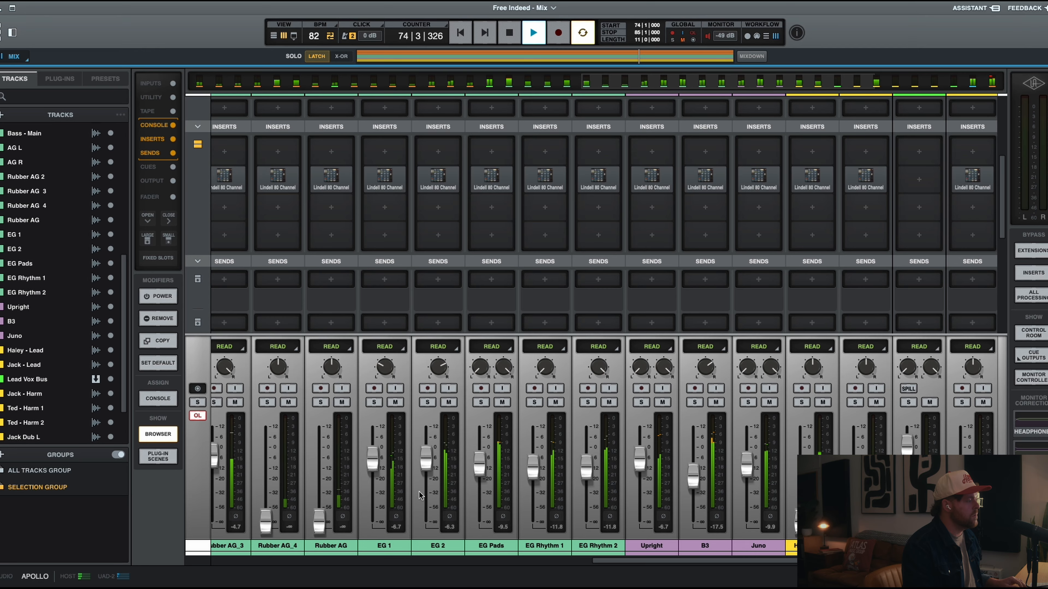
- Raise the Tom OVERDUBS channel's fader and settle its level at -11.5 dB during loop playback
scroll(640, 480, left, 1)
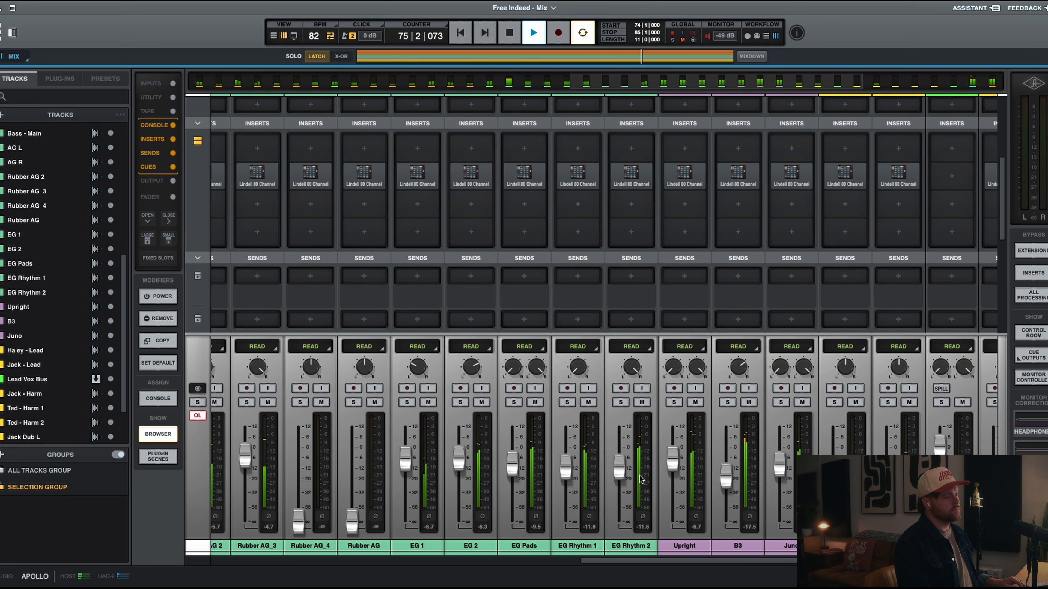
scroll(641, 479, left, 15)
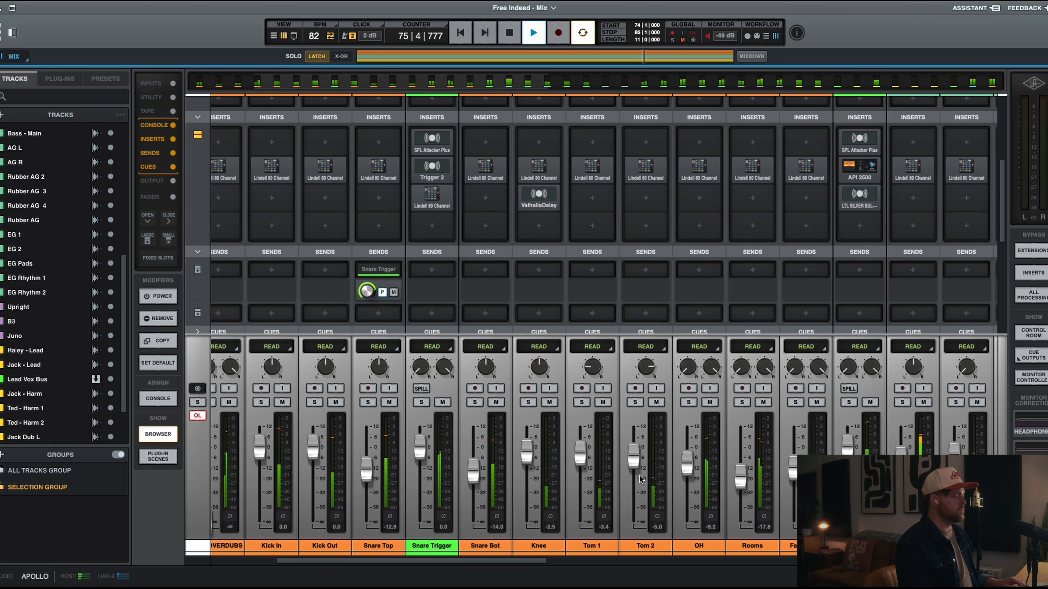
scroll(639, 479, left, 5)
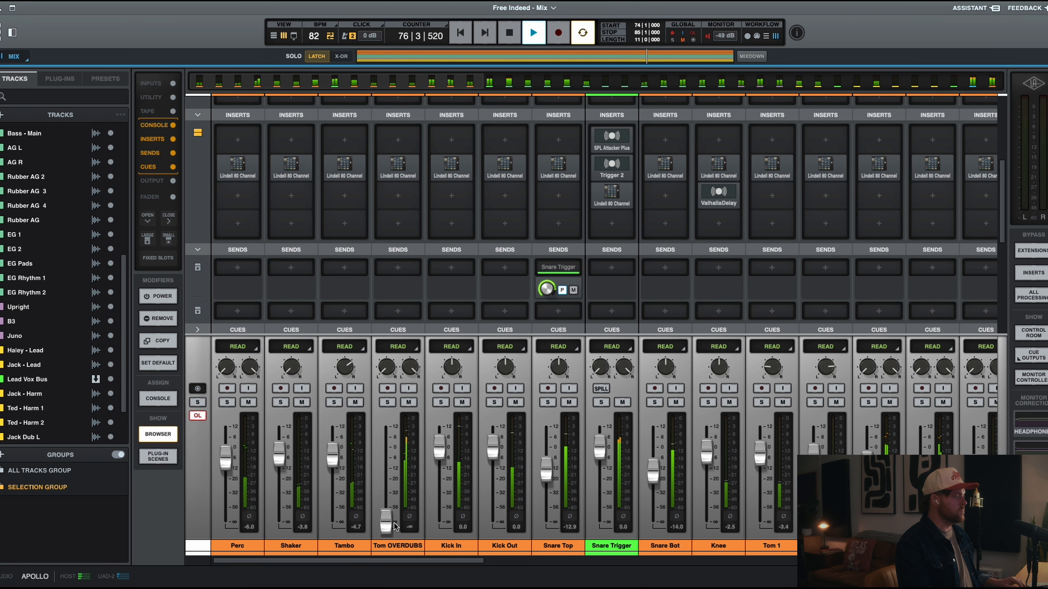
drag(394, 526, 387, 463)
key(space)
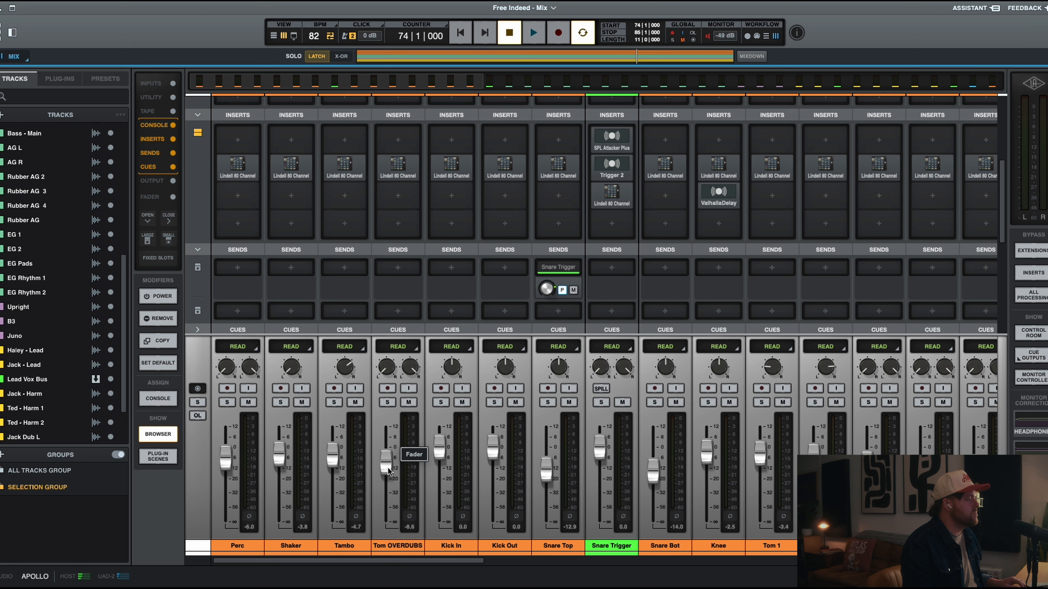
drag(388, 468, 388, 465)
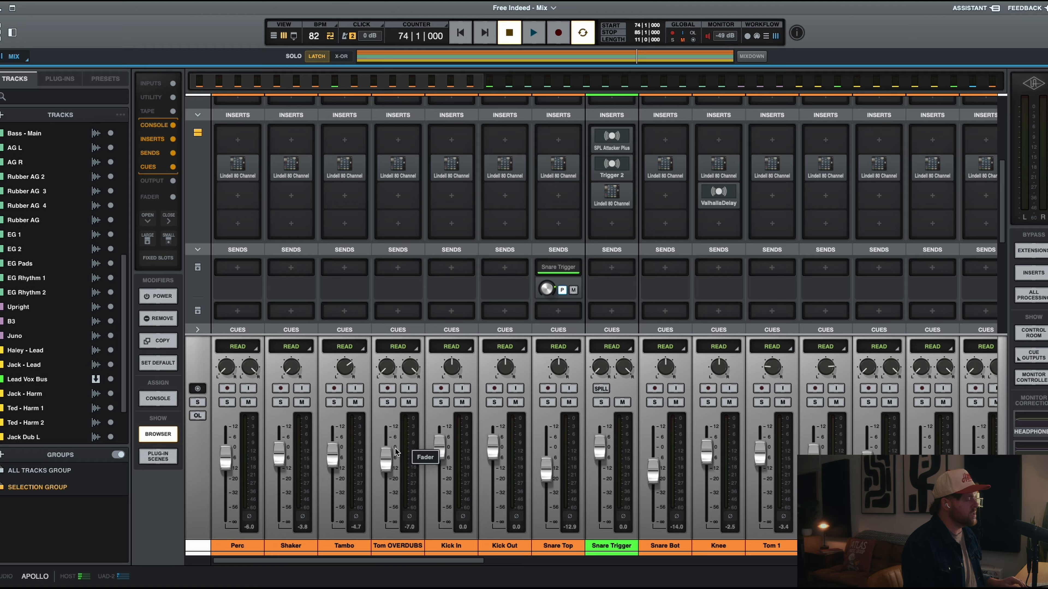
key(space)
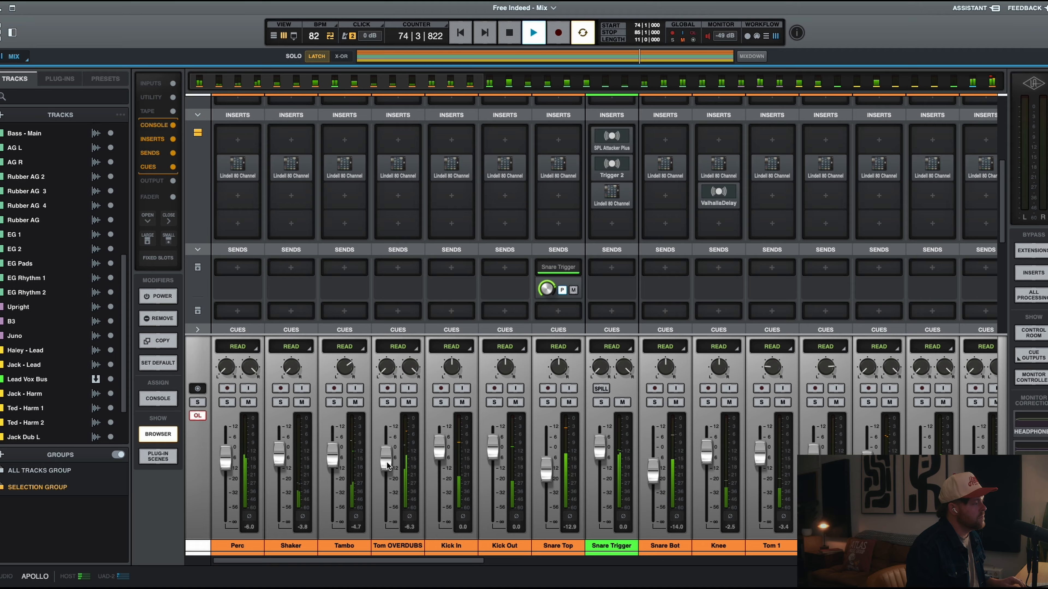
drag(386, 463, 386, 471)
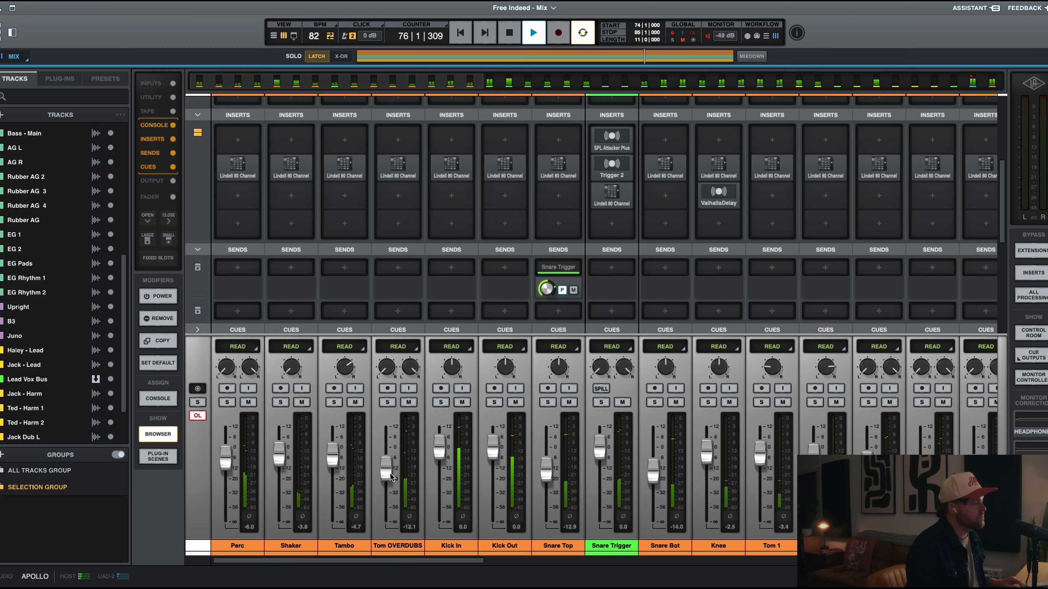
drag(390, 473, 390, 472)
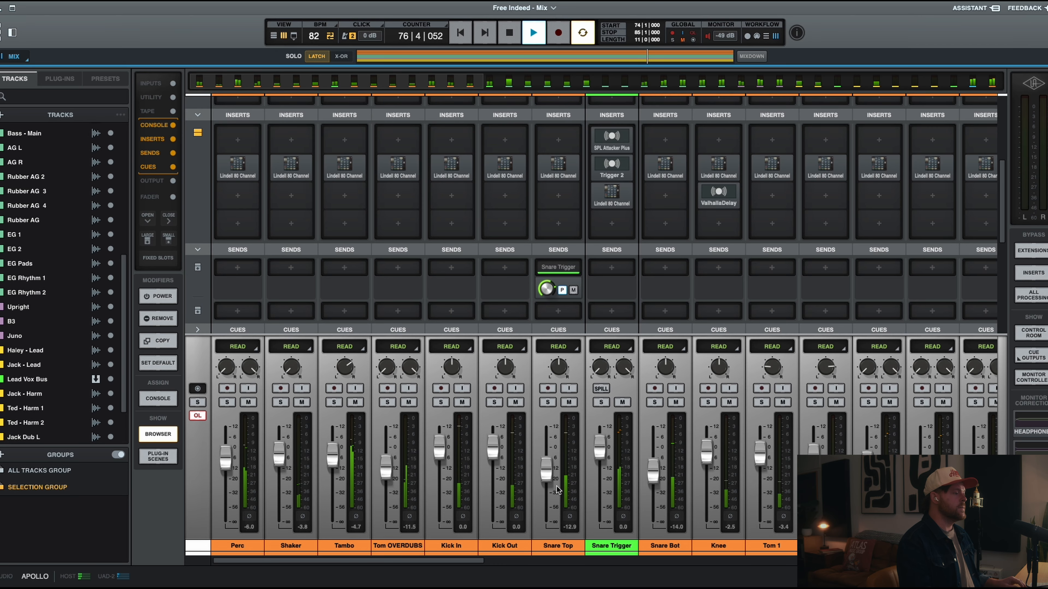
- Bring the lead and harmony vocal channels into view in the mixer and stop the loop playback
scroll(557, 490, right, 10)
scroll(715, 518, right, 12)
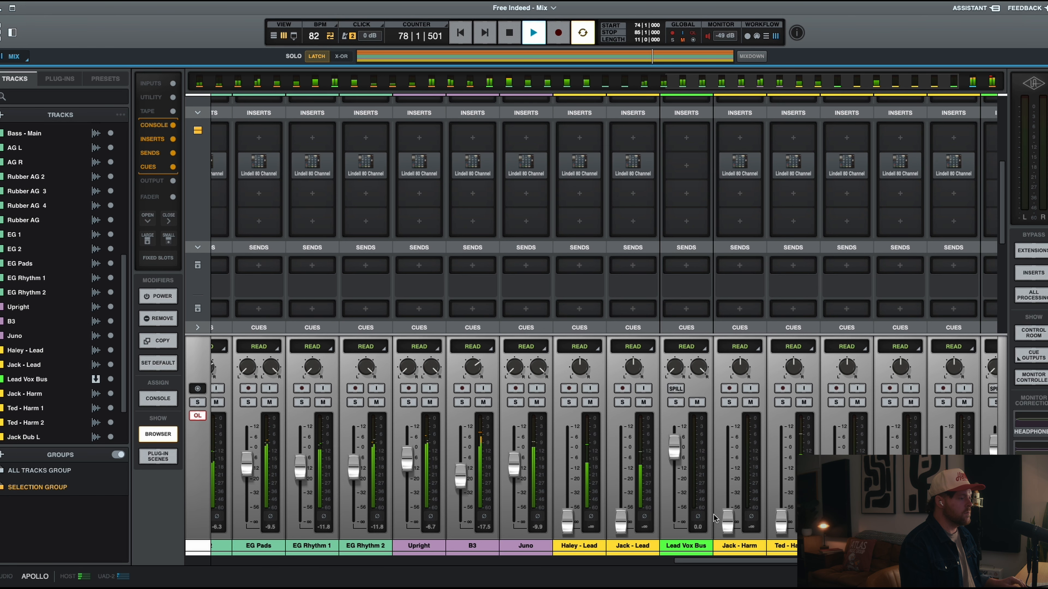
scroll(715, 519, right, 3)
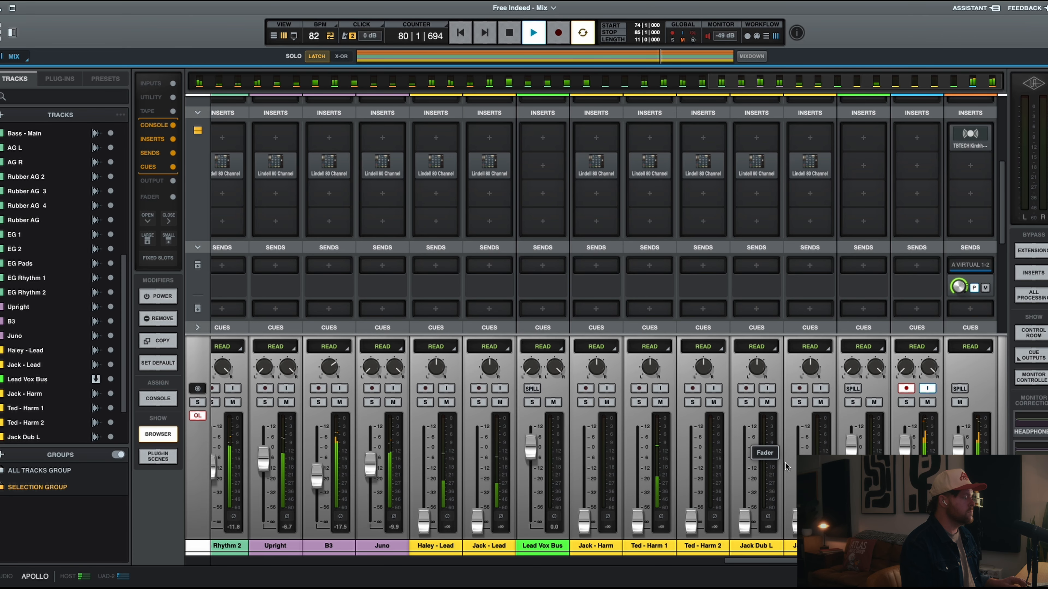
key(space)
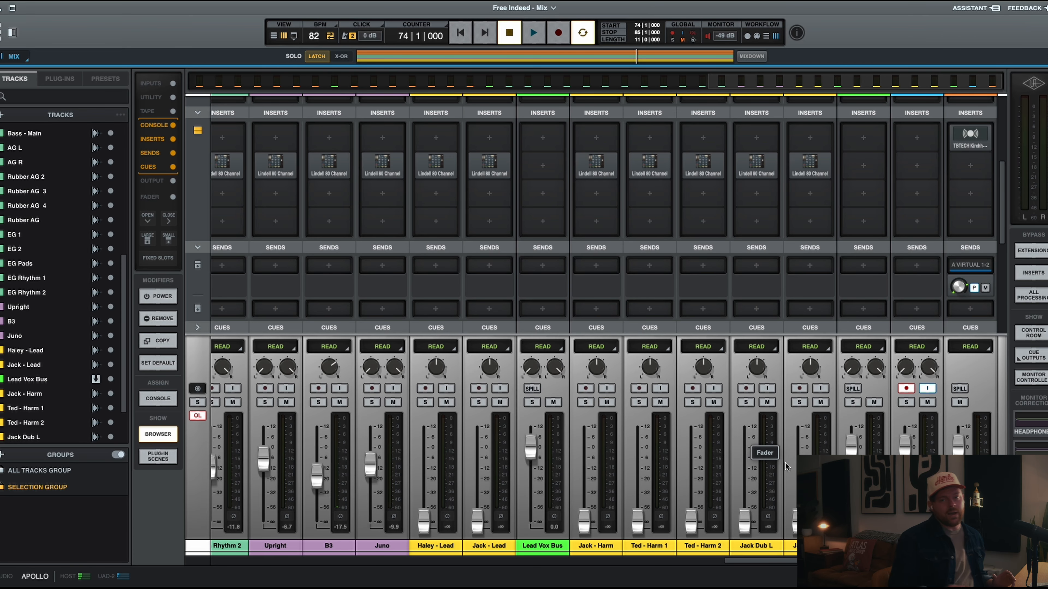